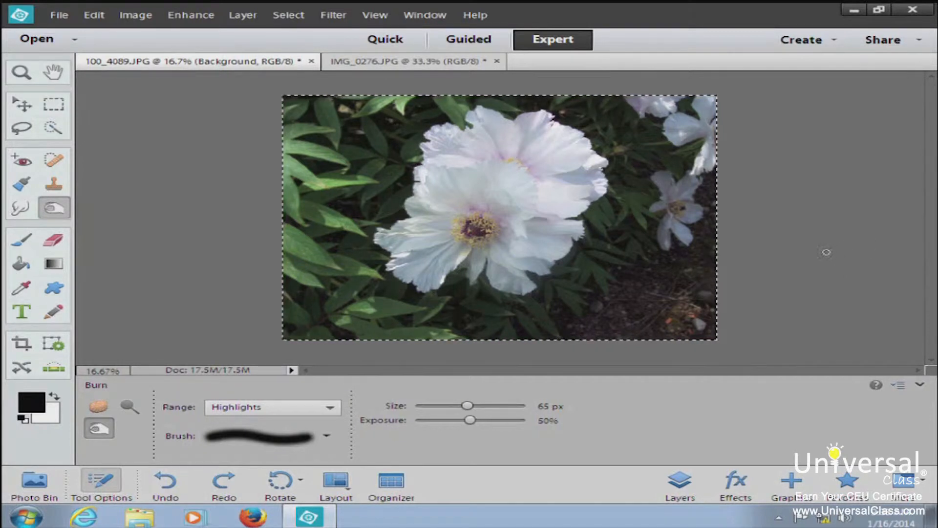
Open the Filter Gallery for the selected flower photo with the Rectangular Marquee tool active
key("m")
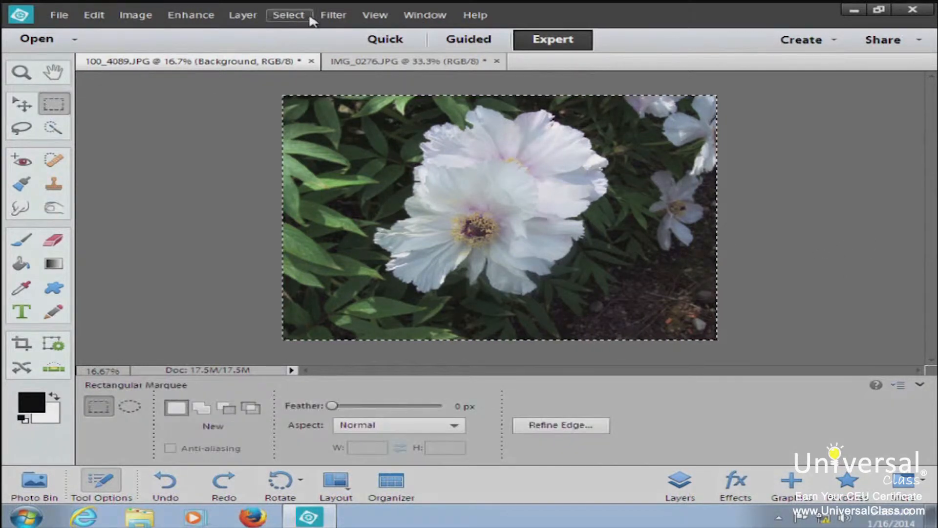
left_click(332, 15)
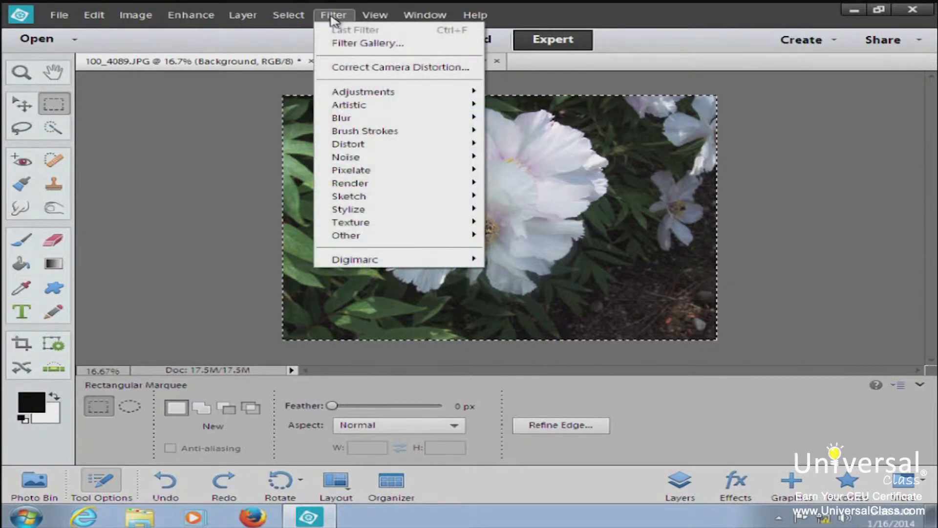
left_click(362, 44)
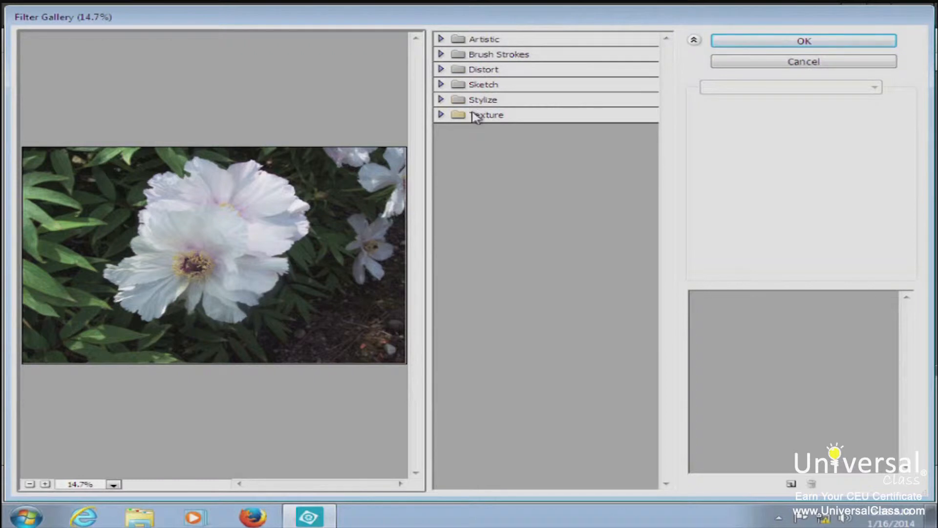
Browse the filter thumbnails in the Artistic, Brush Strokes and Sketch categories of the Filter Gallery
left_click(441, 39)
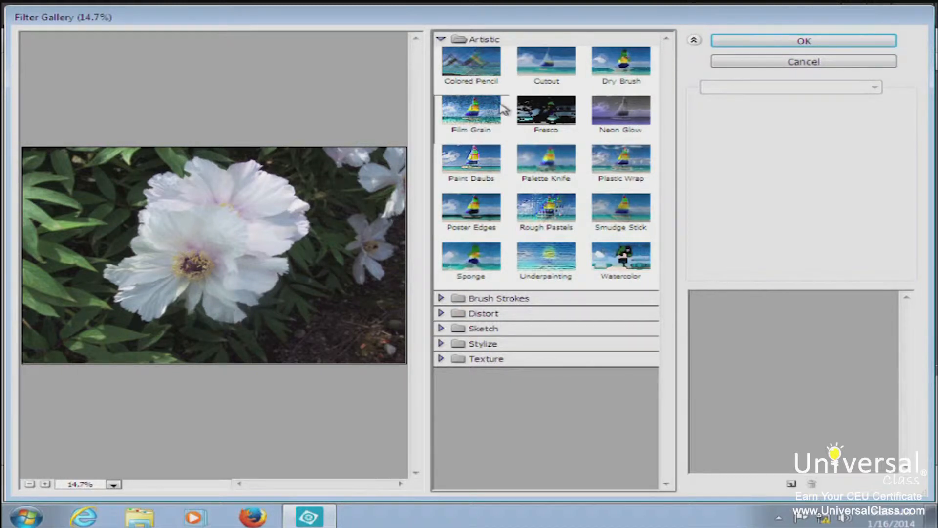
left_click(441, 39)
left_click(441, 55)
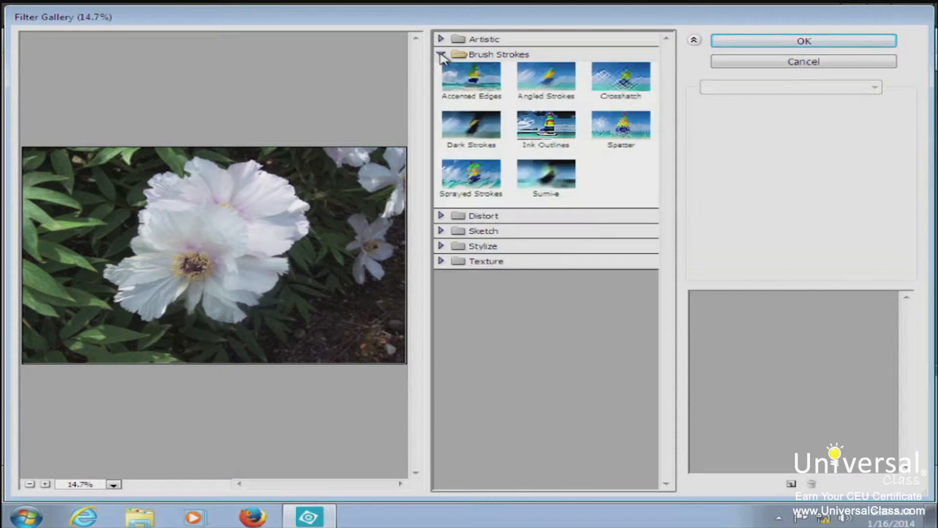
left_click(440, 40)
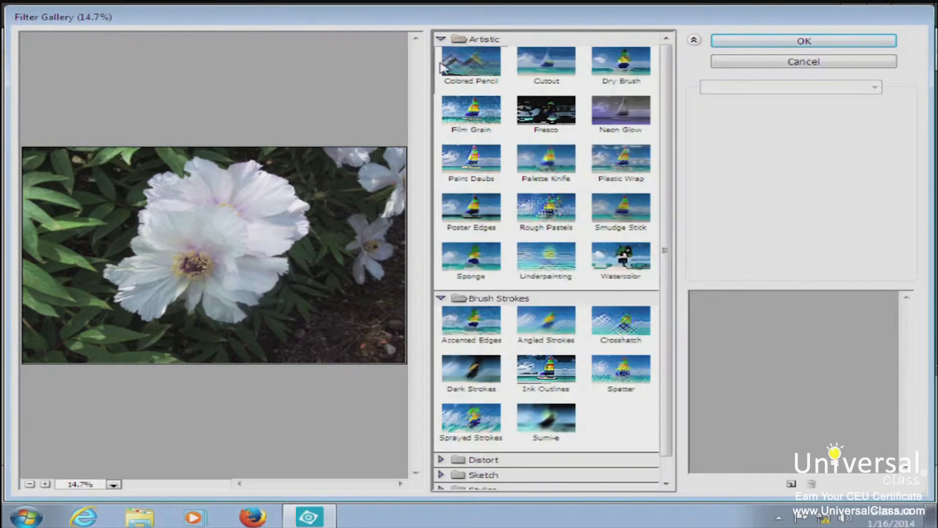
scroll(664, 146, "down", 2)
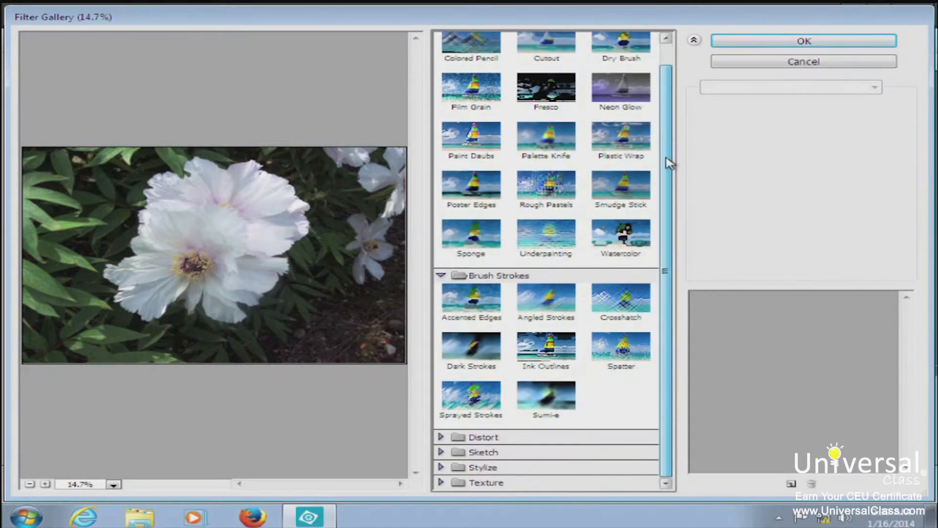
left_click_drag(667, 288, 682, 57)
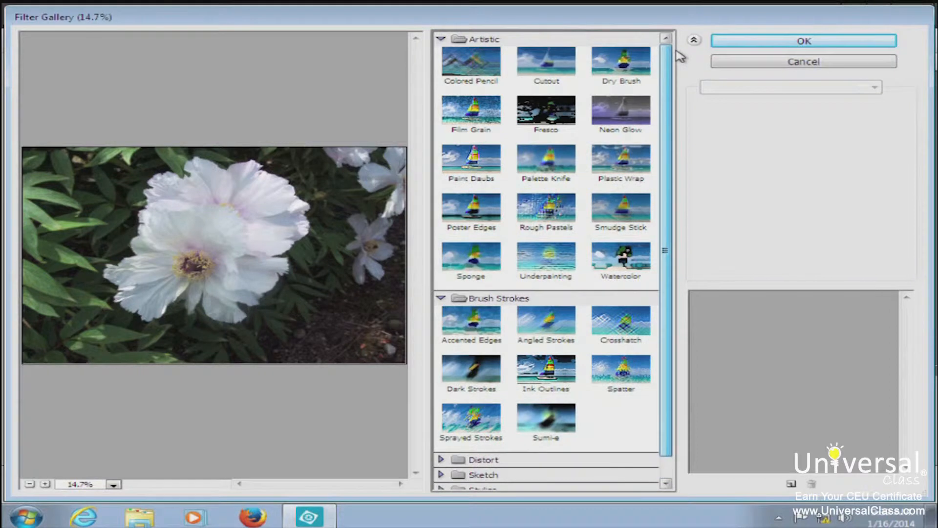
left_click(441, 298)
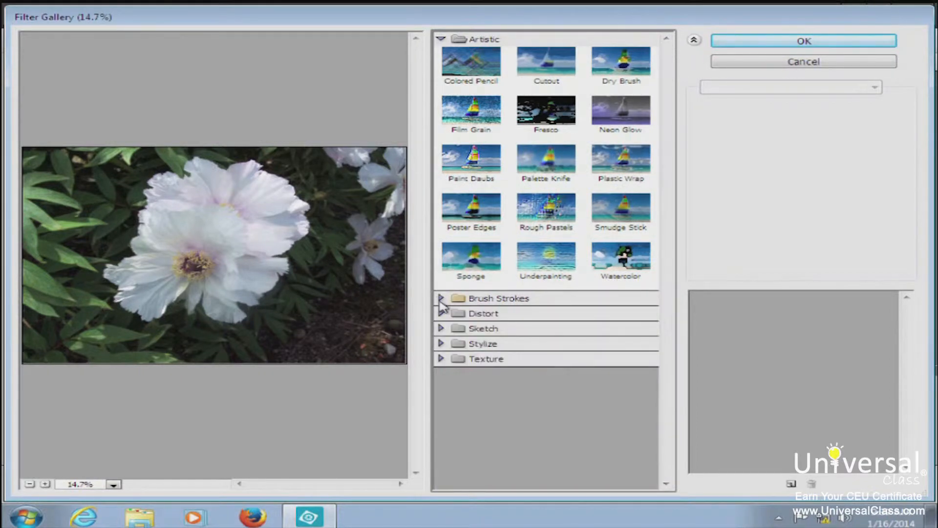
left_click(440, 39)
left_click(441, 84)
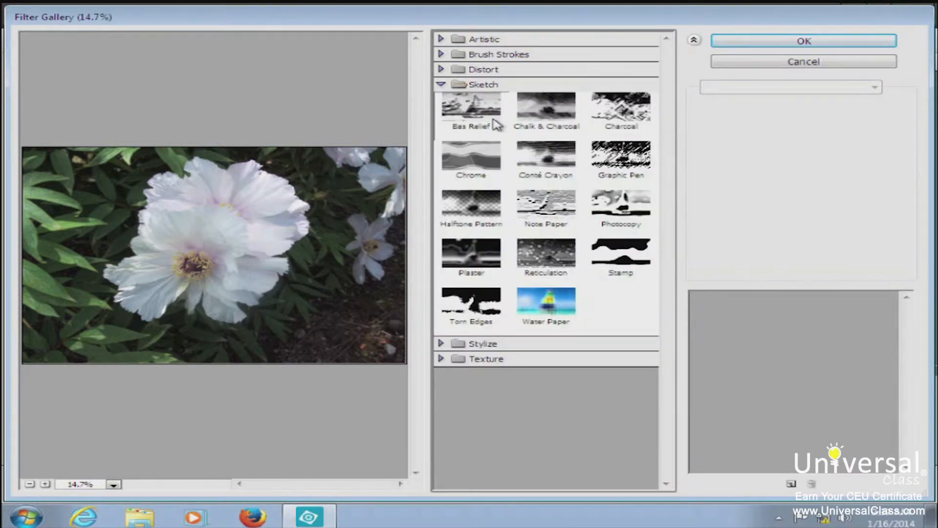
Preview the Conté Crayon sketch filter on the flower photo and look through the list of alternative filters
left_click(480, 112)
left_click(546, 164)
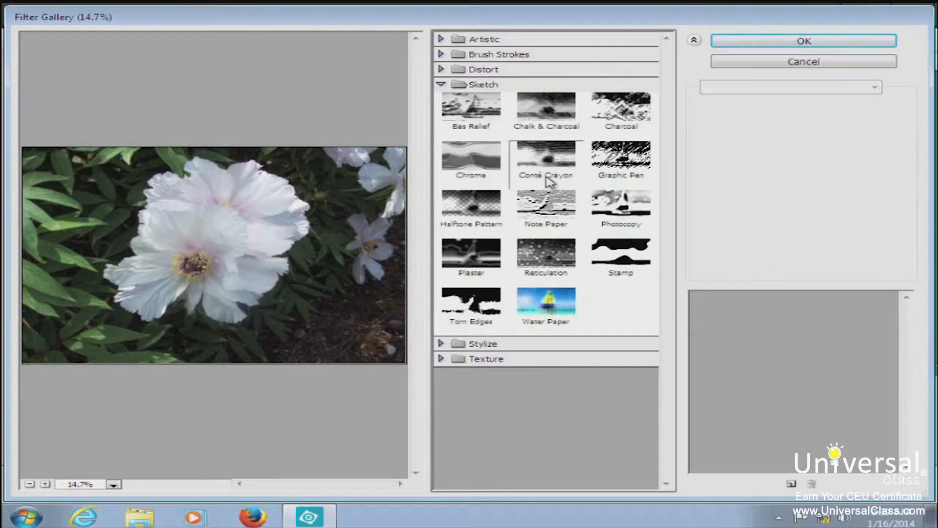
left_click(548, 165)
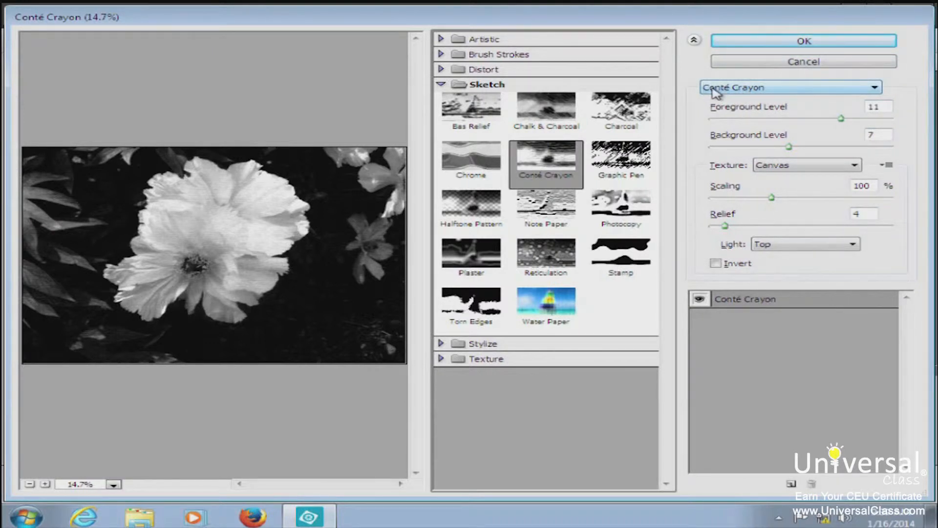
left_click(716, 91)
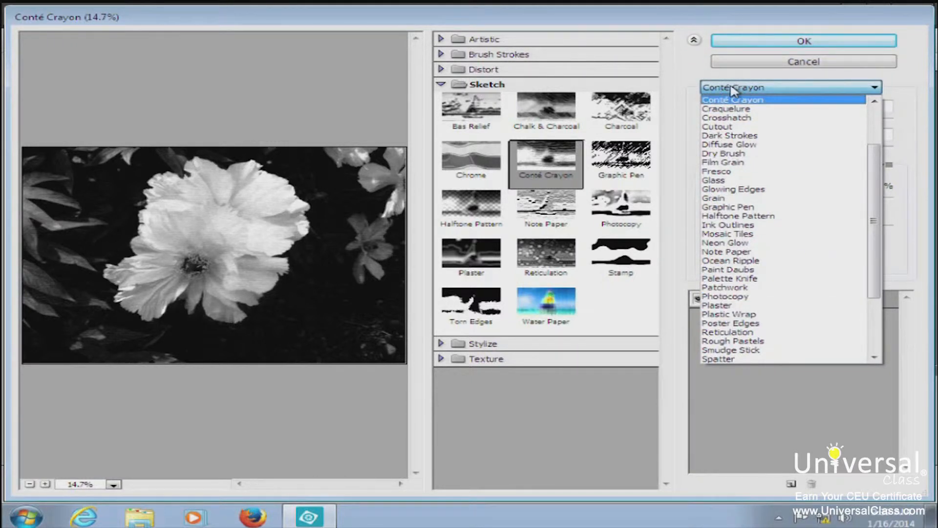
left_click(732, 90)
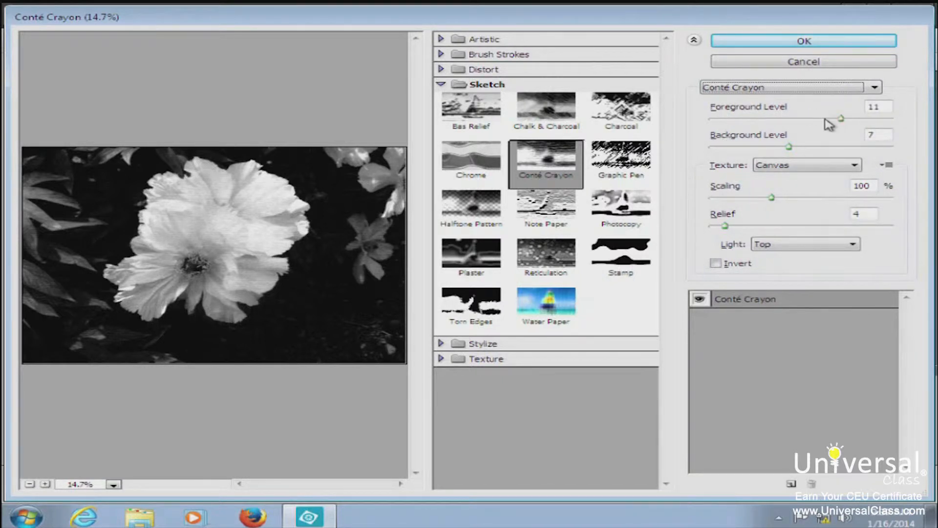
Set the Conté Crayon filter's Foreground Level to 10 and Background Level to 12
left_click_drag(848, 120, 867, 126)
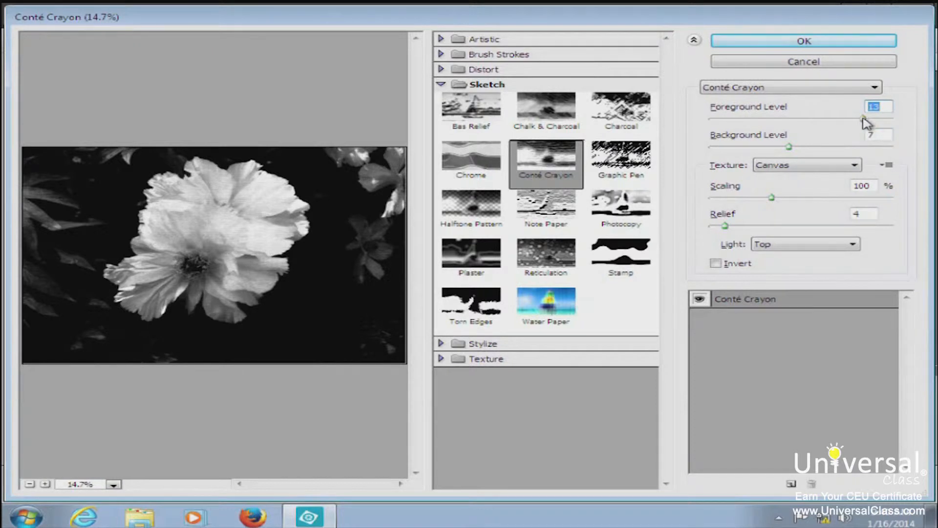
left_click_drag(865, 126, 828, 125)
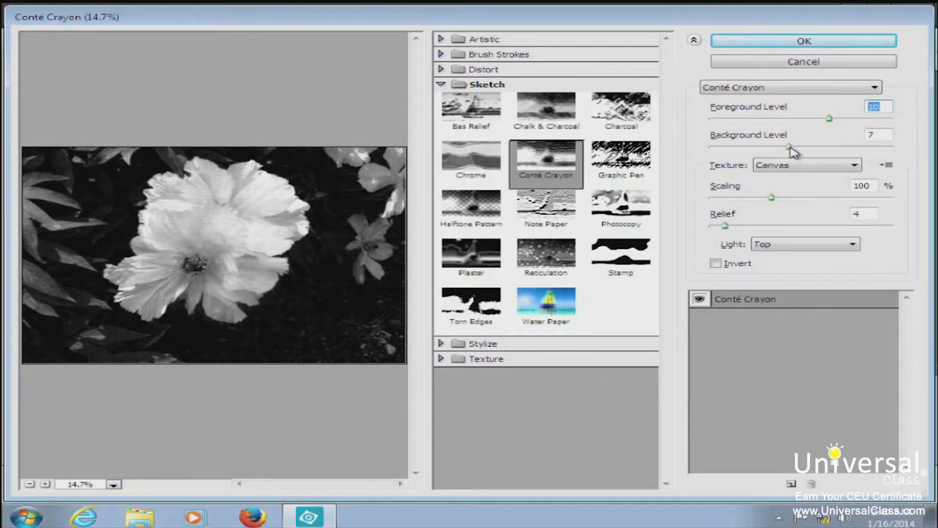
left_click_drag(793, 149, 736, 149)
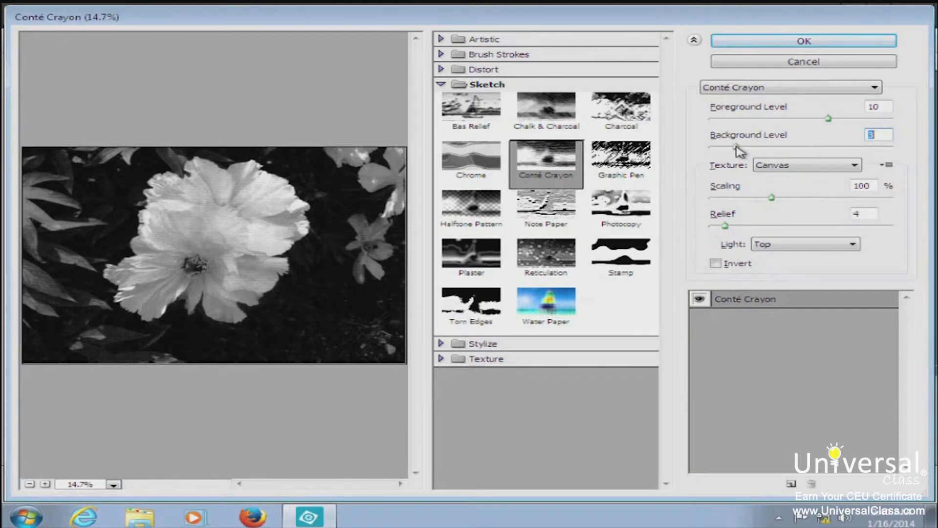
left_click_drag(736, 147, 861, 147)
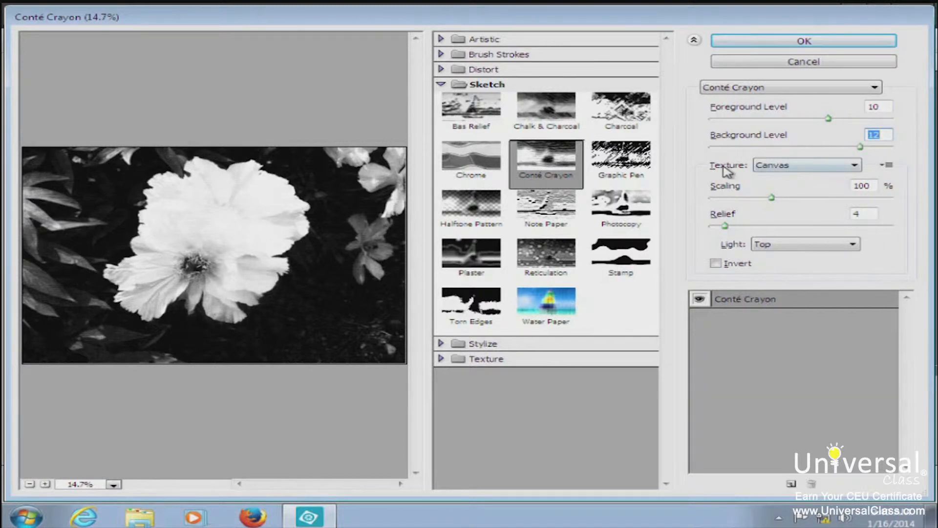
Set the Conté Crayon texture to Burlap with 124% scaling and a relief of 10
left_click(796, 168)
left_click(796, 187)
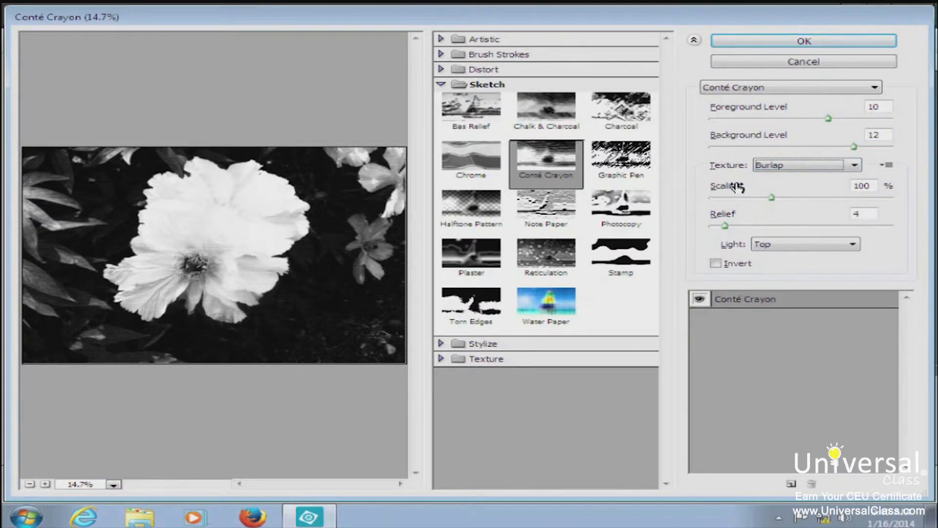
left_click_drag(771, 197, 791, 197)
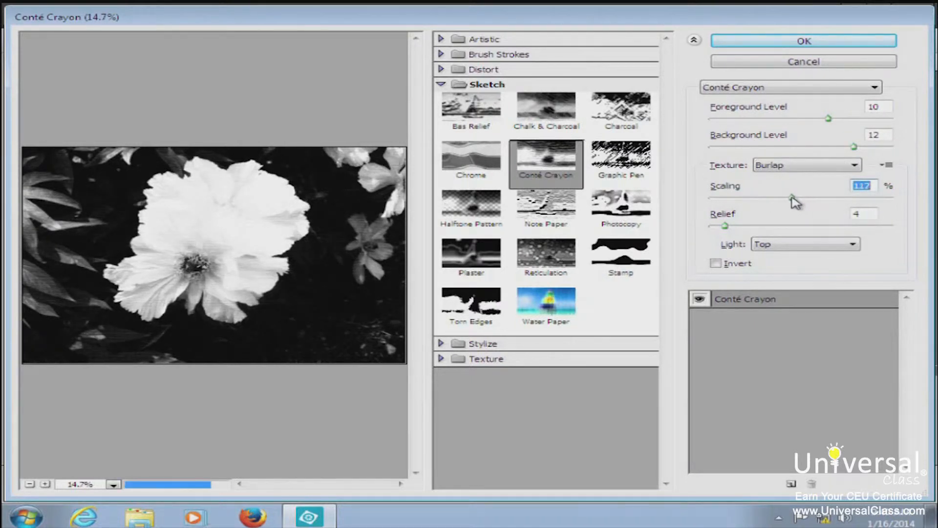
left_click_drag(725, 226, 747, 227)
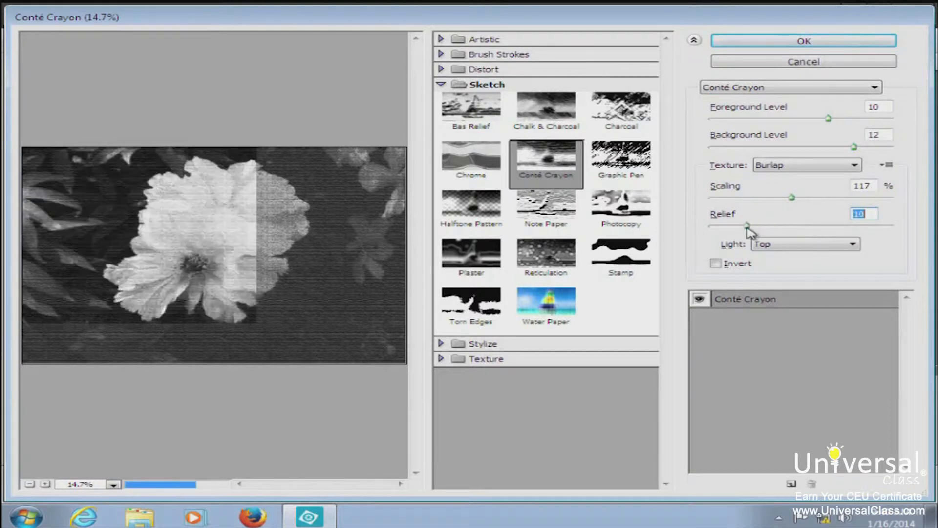
left_click_drag(791, 197, 800, 197)
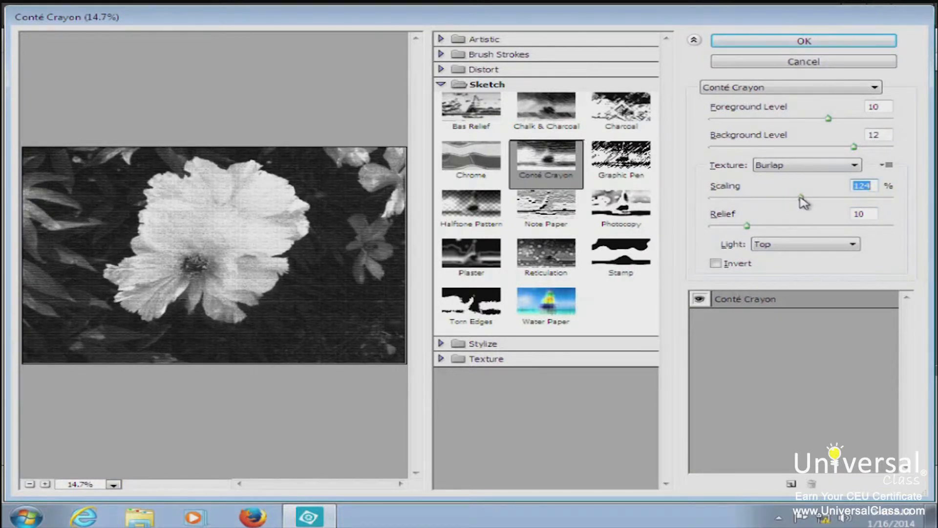
Change the Conté Crayon texture to Brick with light from Bottom Left, and try the Invert option
left_click(771, 165)
left_click(795, 181)
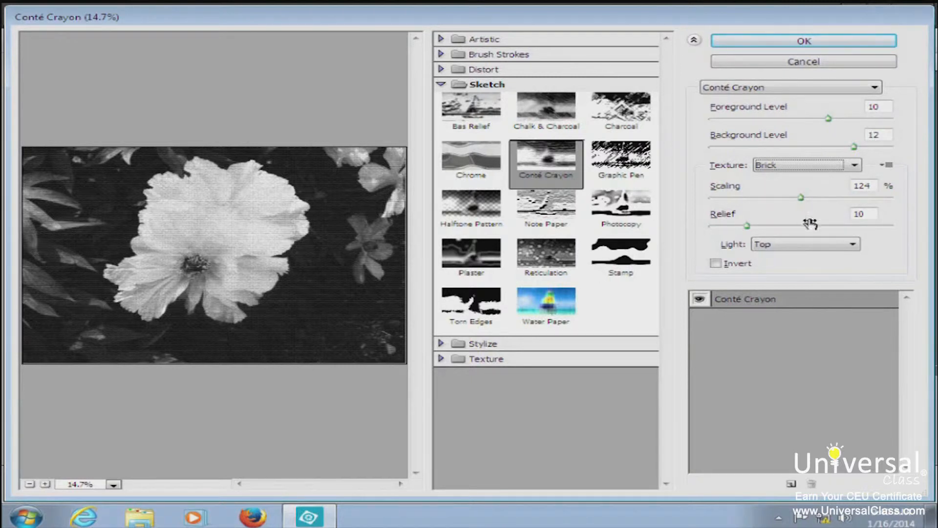
left_click(815, 244)
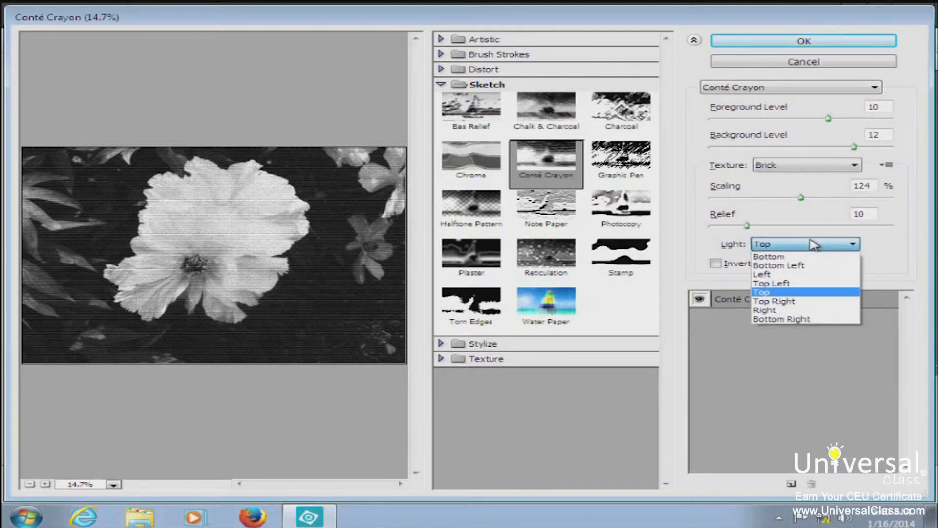
left_click(809, 265)
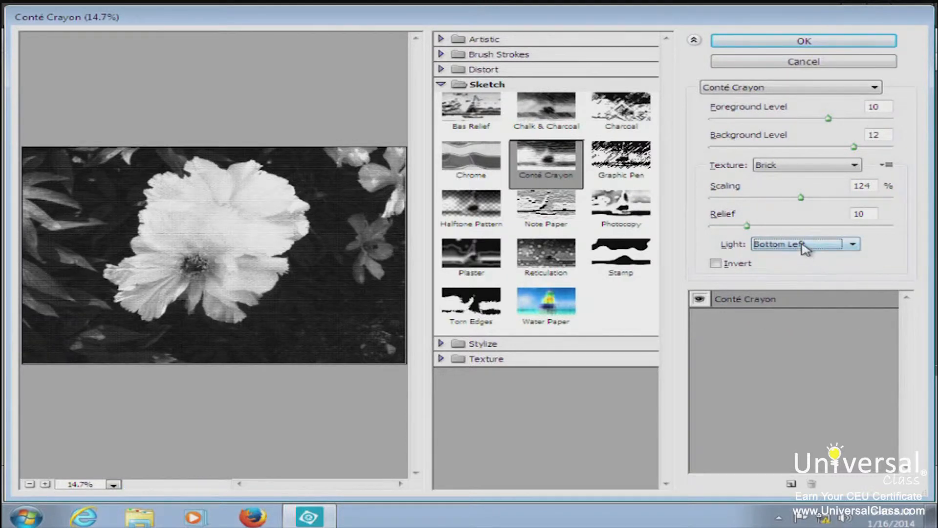
left_click(717, 264)
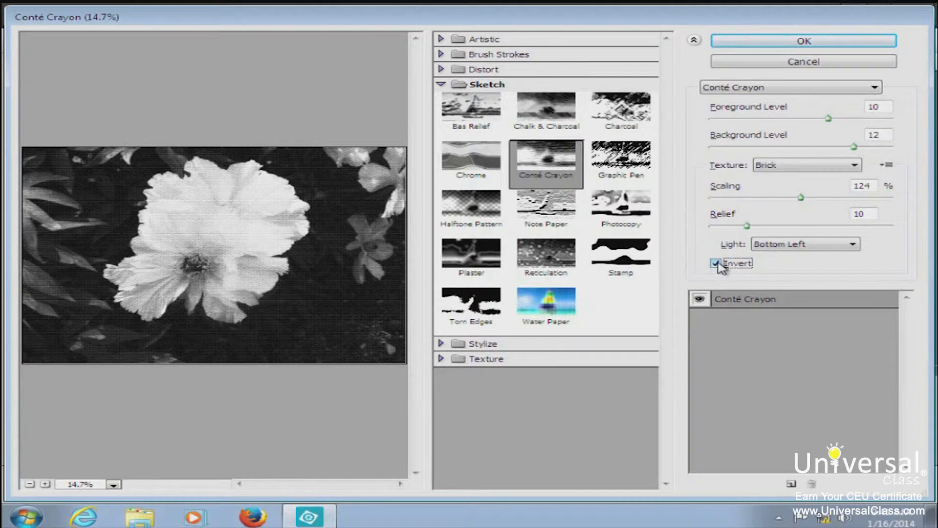
left_click(716, 265)
Apply the Water Paper filter to the flower photo with Fiber Length 20, Brightness 48 and Contrast 69
left_click(542, 304)
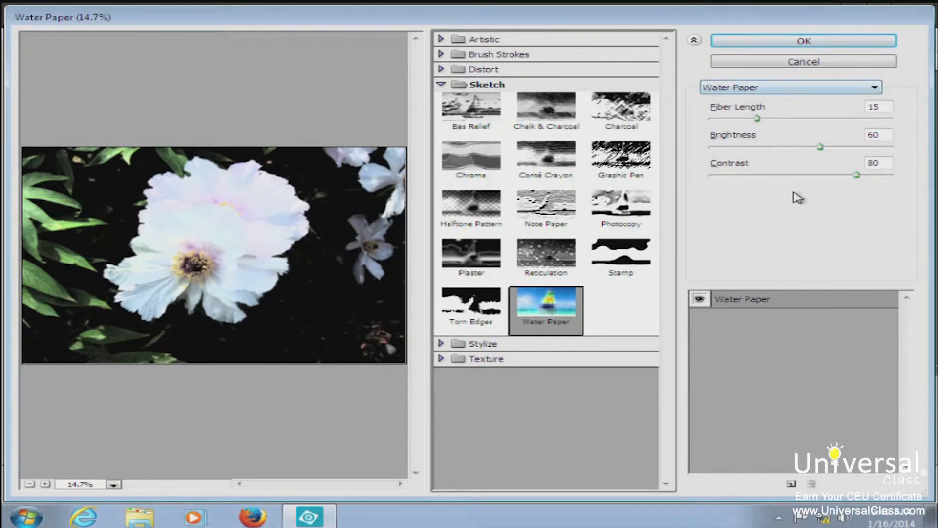
left_click_drag(757, 120, 756, 147)
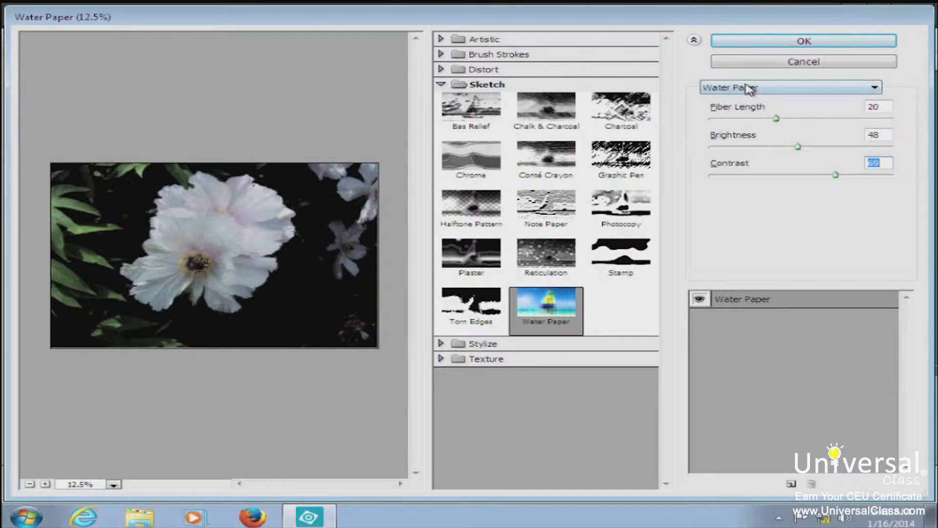
left_click(759, 43)
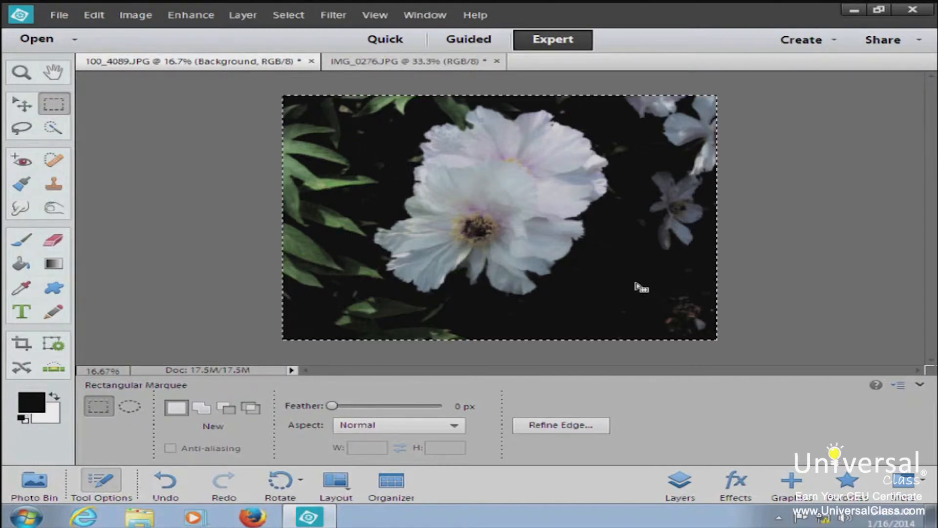
Switch to the IMG_0276.JPG photo and set up the Clone Stamp tool with a 28 px brush
left_click(399, 65)
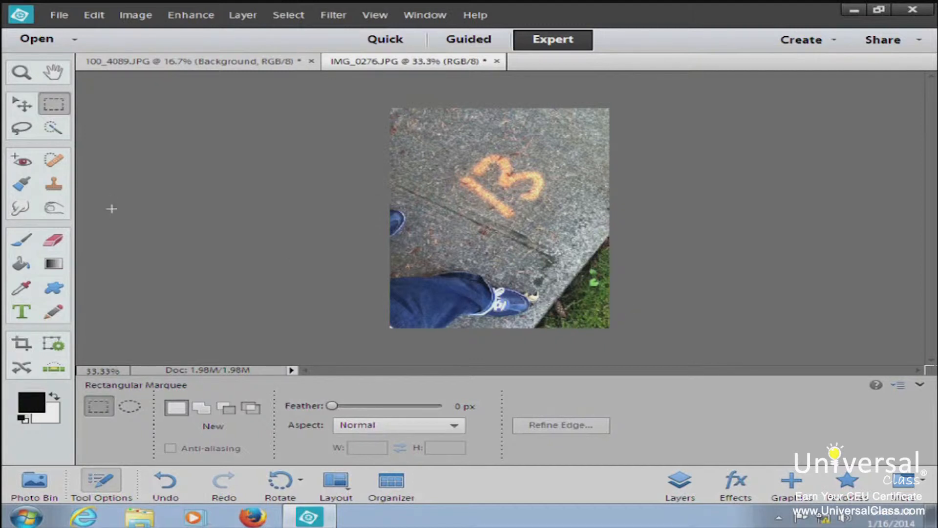
left_click(56, 186)
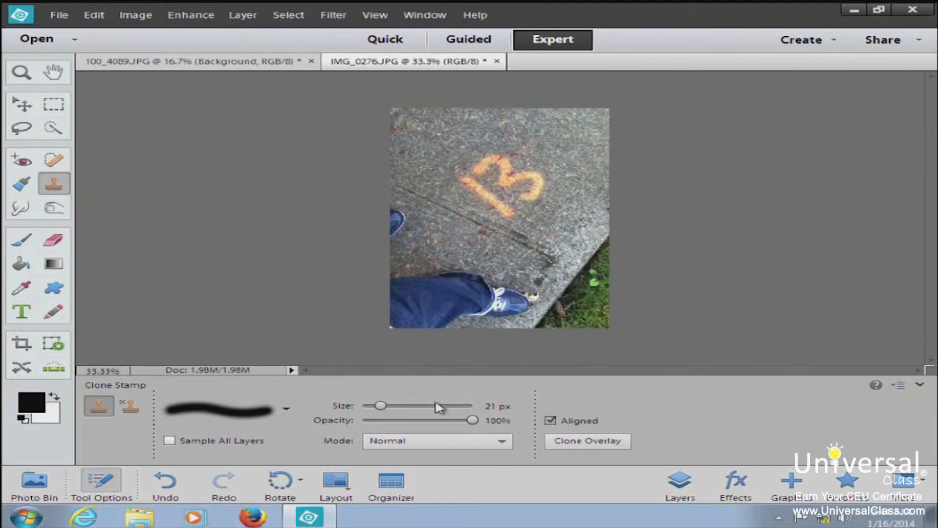
left_click_drag(380, 406, 387, 407)
Sample the grass beside the pavement and clone it over the pine cone until the cone is covered
key("alt")
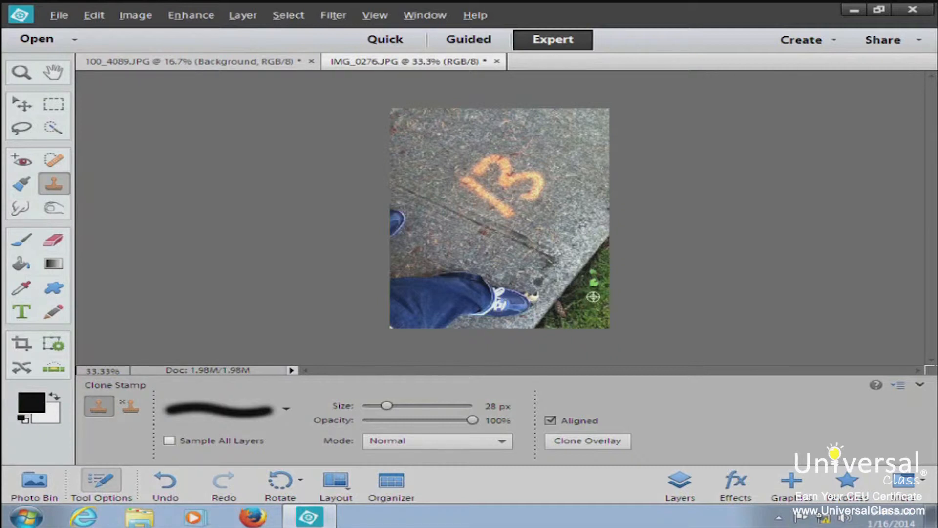
left_click(592, 296, "alt")
scroll(559, 310, "up", 4)
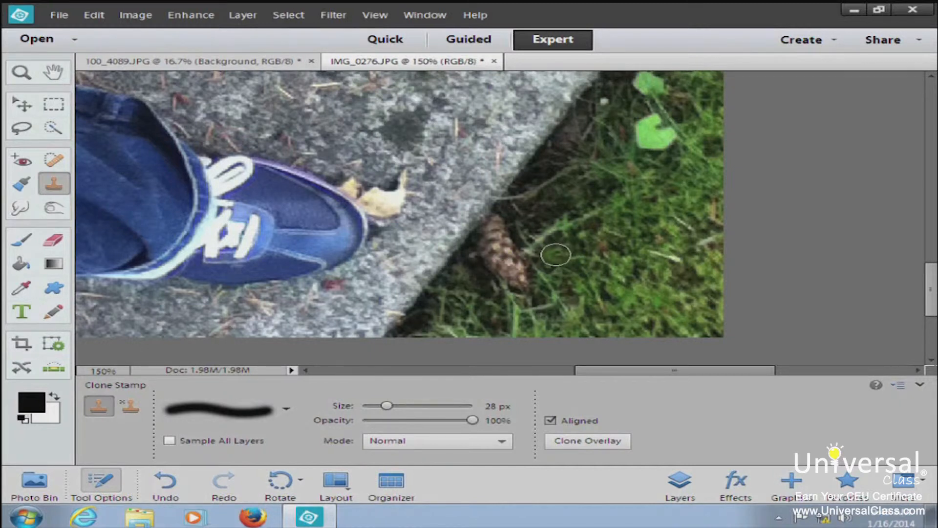
left_click_drag(555, 254, 503, 249)
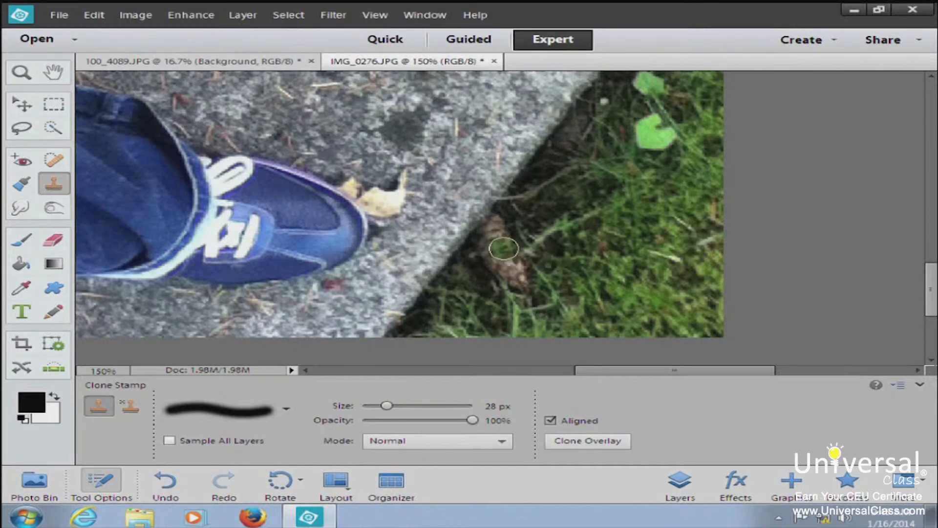
left_click(504, 249)
mouse_move(503, 249)
left_mouse_down()
mouse_move(518, 255)
mouse_move(525, 282)
mouse_move(508, 283)
mouse_move(520, 282)
mouse_move(504, 280)
mouse_move(498, 227)
mouse_move(527, 261)
mouse_move(546, 264)
mouse_move(542, 272)
left_mouse_up()
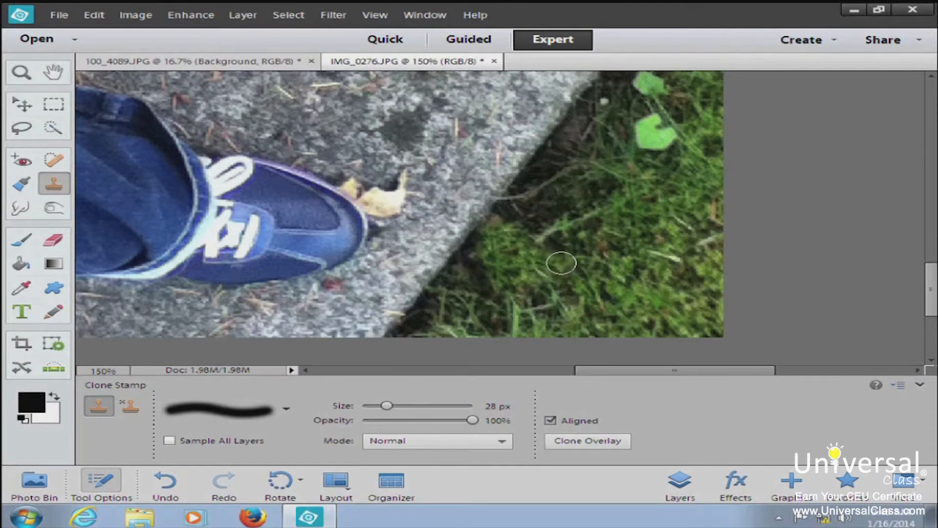
Sample the dark soil and grass along the pavement edge and clone it over the retouched area to blend it in
left_click(548, 191, "alt")
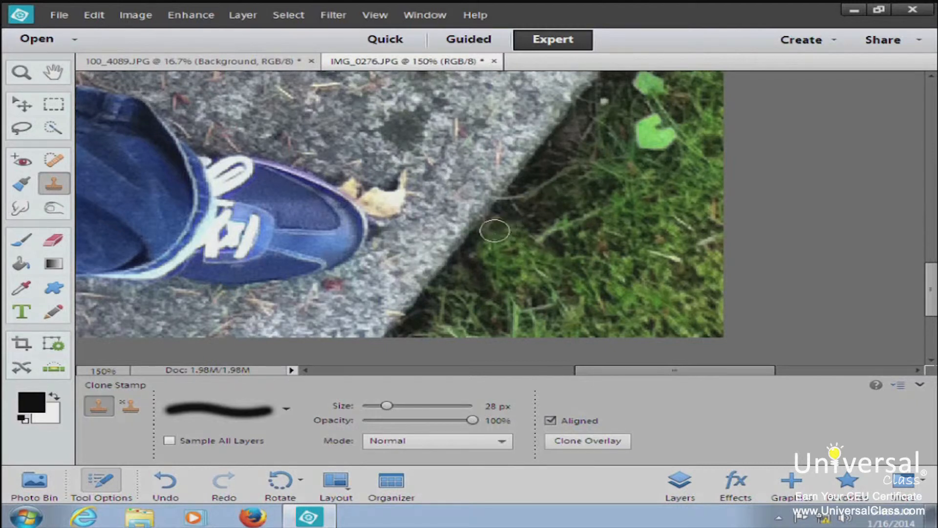
mouse_move(480, 254)
left_mouse_down()
mouse_move(494, 218)
mouse_move(523, 223)
left_mouse_up()
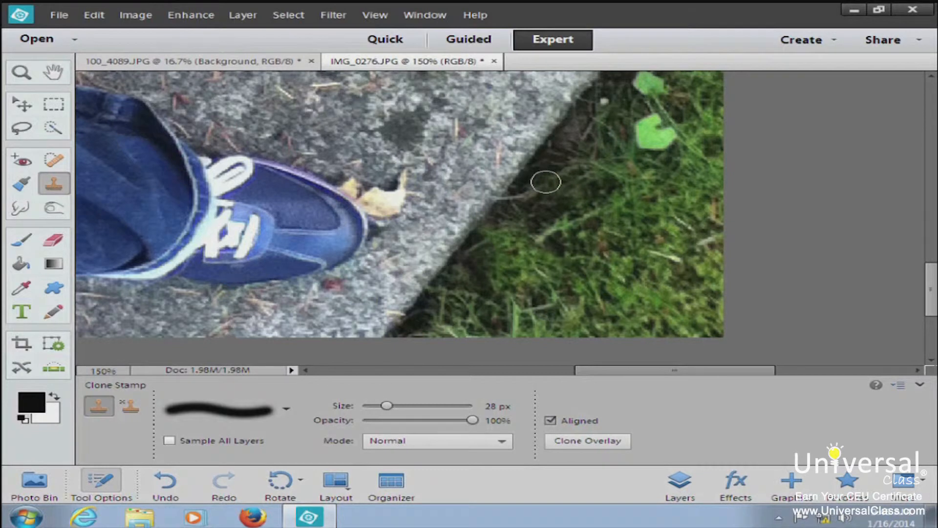
left_click(536, 181, "alt")
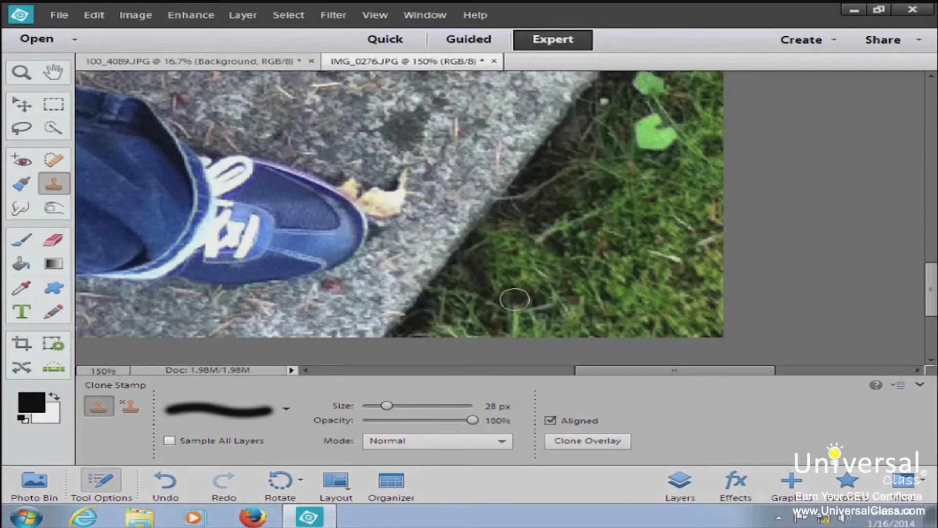
mouse_move(497, 284)
left_mouse_down()
mouse_move(489, 271)
mouse_move(541, 225)
mouse_move(539, 236)
left_mouse_up()
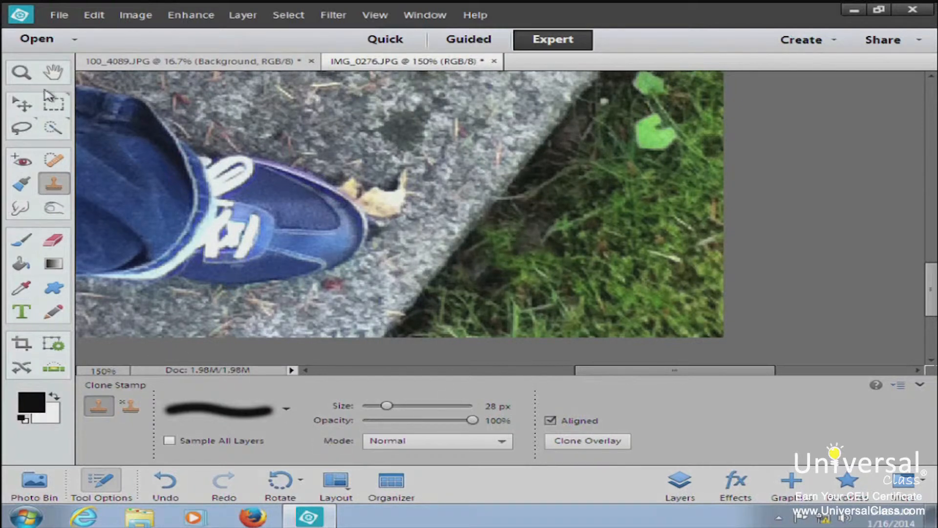
left_click(26, 74)
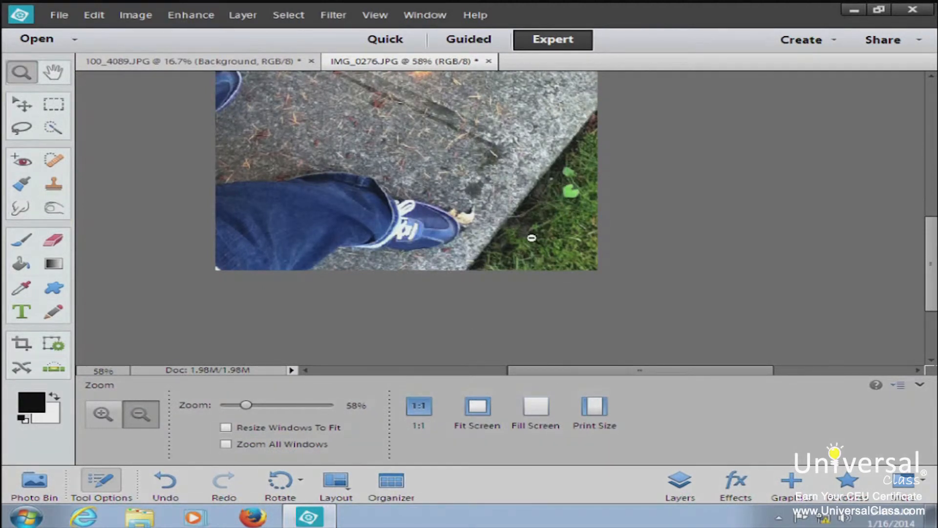
Paint the blue bubble pattern over the pavement edge beside the shoe using the Pattern Stamp with a 91 px brush
left_click(54, 184)
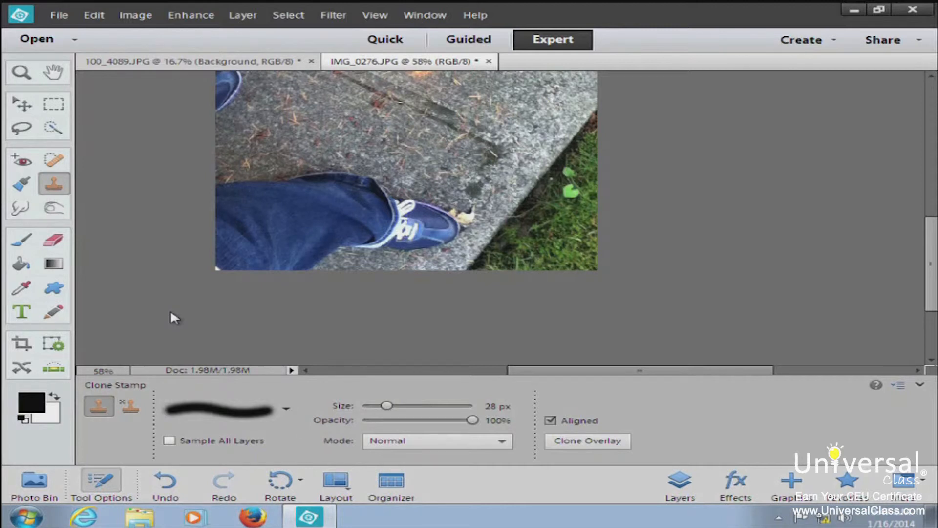
scroll(166, 327, "down", 2)
left_click(130, 406)
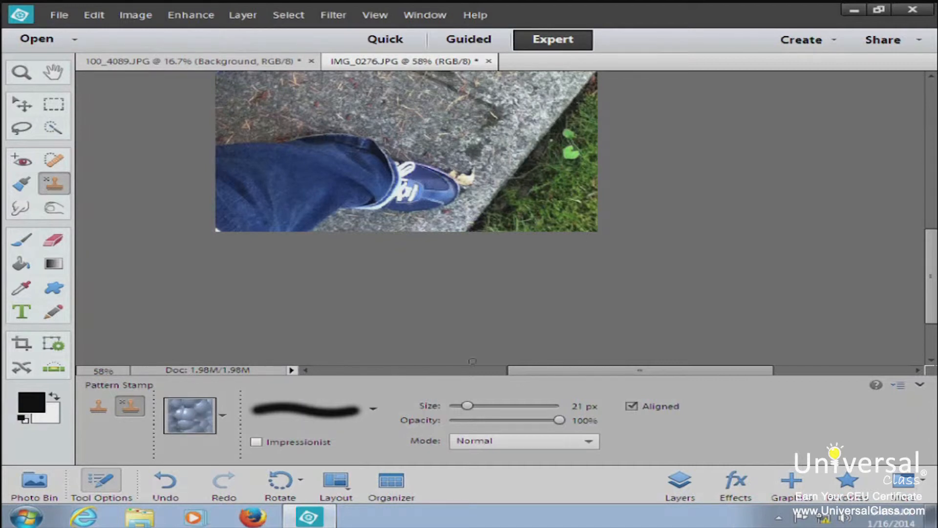
left_click_drag(467, 405, 513, 406)
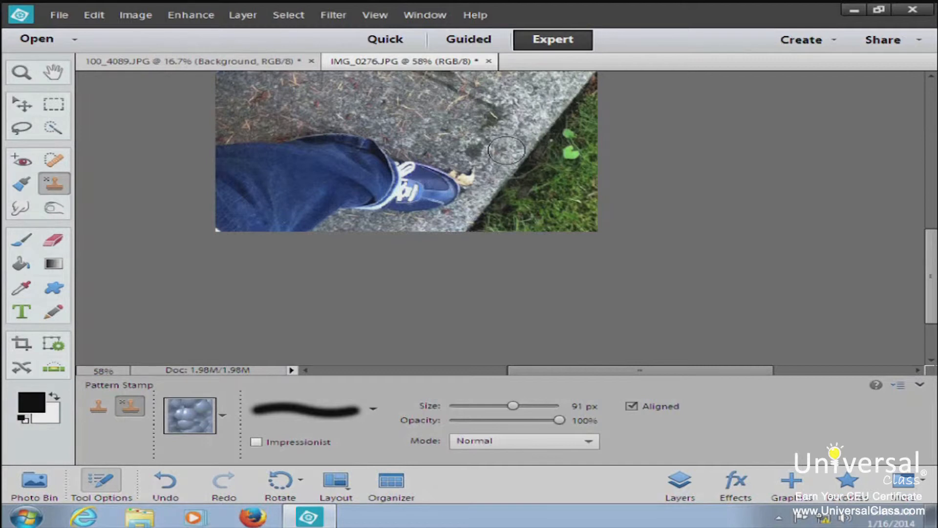
mouse_move(506, 150)
left_mouse_down()
mouse_move(530, 102)
mouse_move(516, 150)
mouse_move(474, 144)
mouse_move(484, 153)
mouse_move(511, 146)
mouse_move(523, 102)
mouse_move(496, 100)
mouse_move(485, 121)
mouse_move(544, 103)
mouse_move(530, 159)
mouse_move(505, 175)
mouse_move(490, 195)
left_mouse_up()
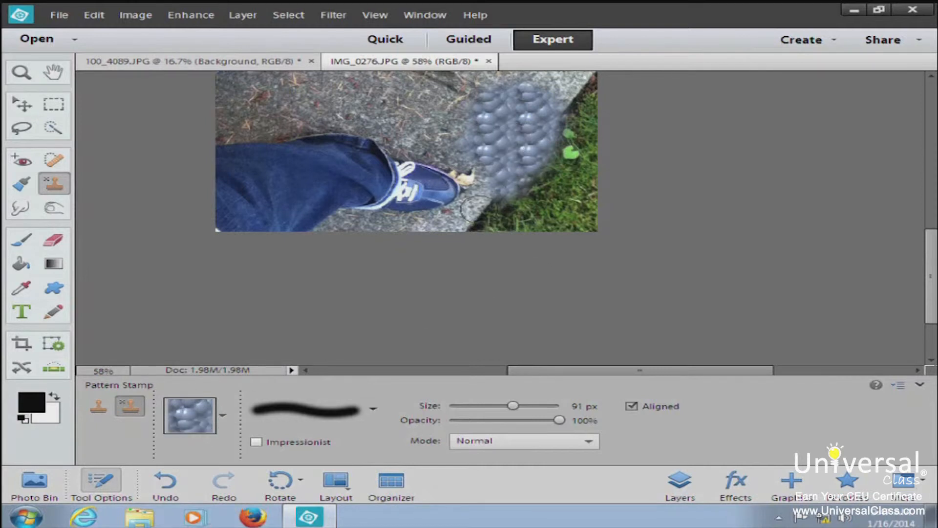
scroll(419, 276, "down", 1)
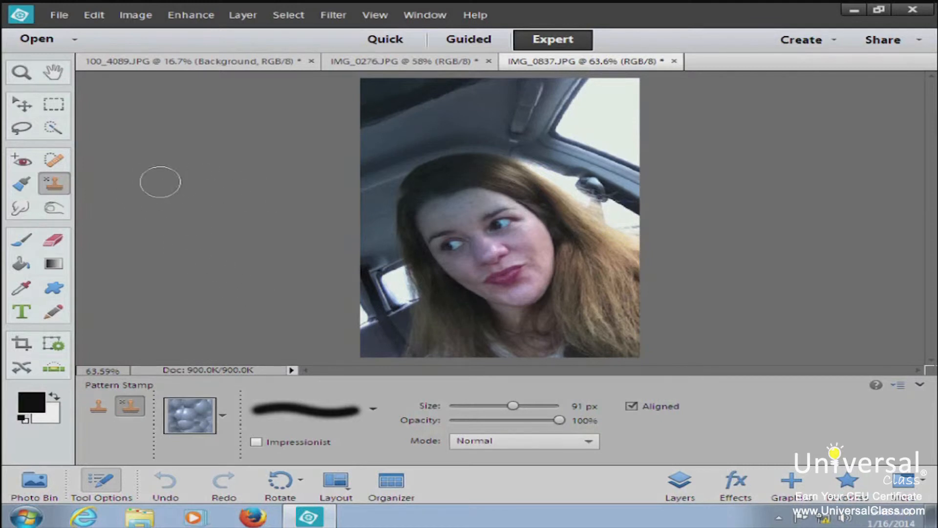
Select the Healing Brush for the IMG_0837.JPG portrait and lower its brush hardness
left_click(58, 163)
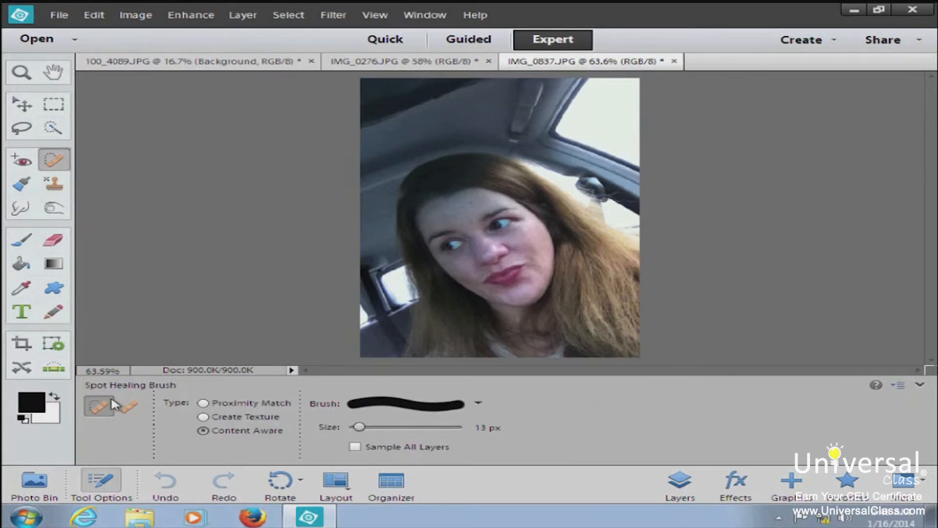
left_click(129, 410)
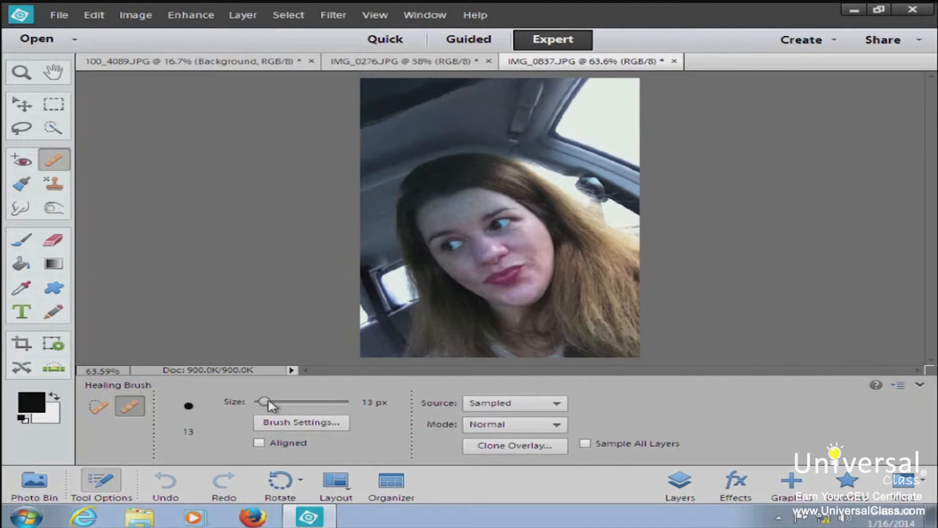
left_click(292, 423)
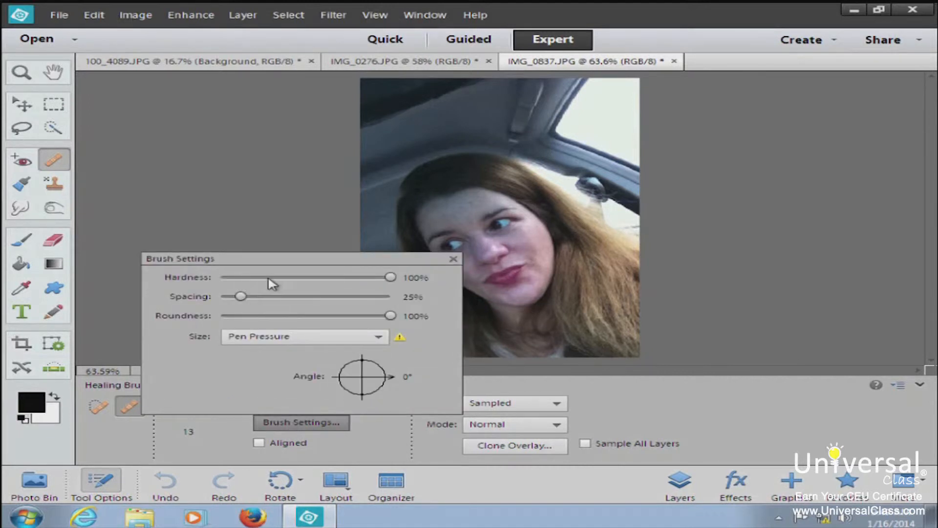
left_click_drag(329, 277, 300, 277)
left_click_drag(300, 277, 288, 278)
left_click(454, 259)
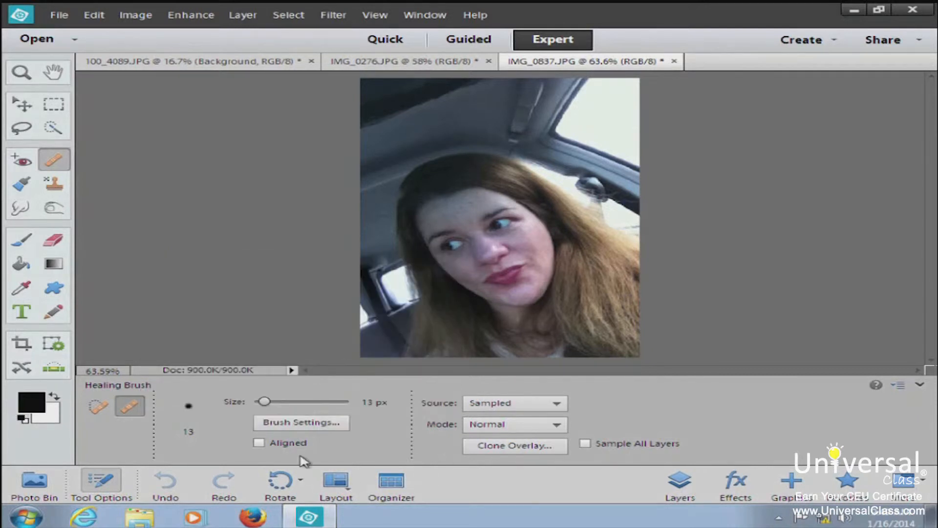
Set the Healing Brush size to 12 px and view its Source options, leaving it on Sampled
left_click_drag(264, 401, 266, 403)
left_click_drag(266, 401, 264, 401)
left_click(99, 405)
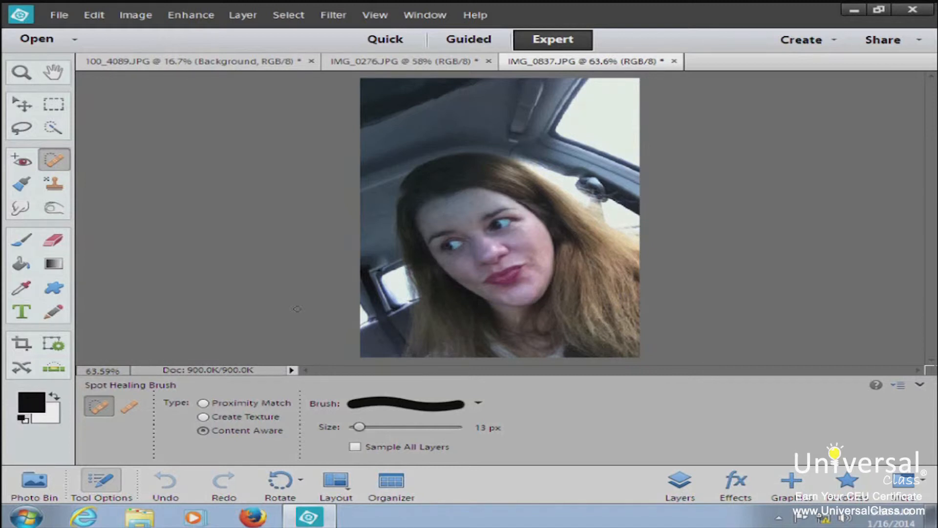
left_click(130, 408)
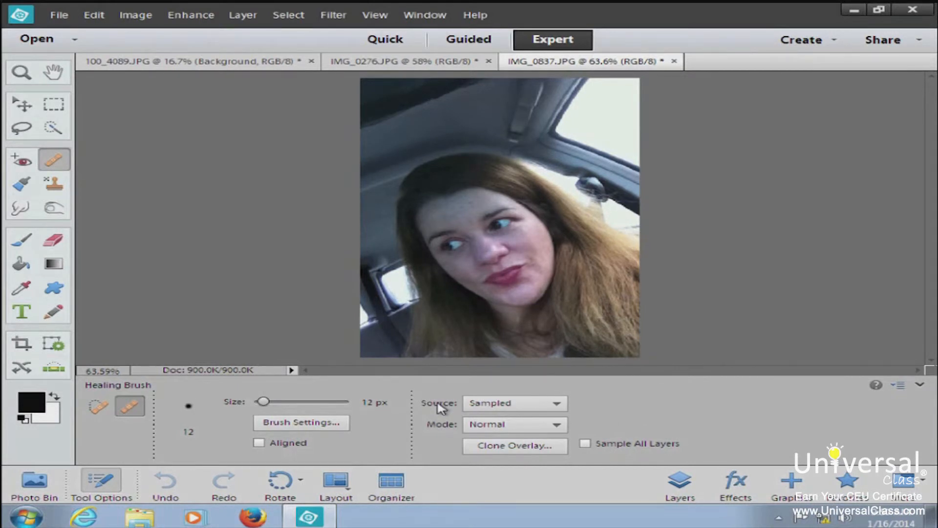
left_click(496, 402)
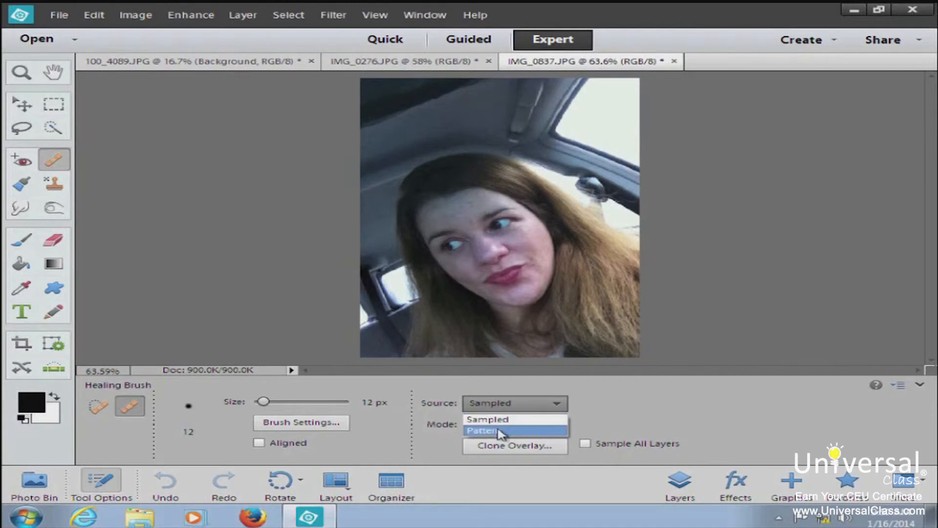
left_click(458, 403)
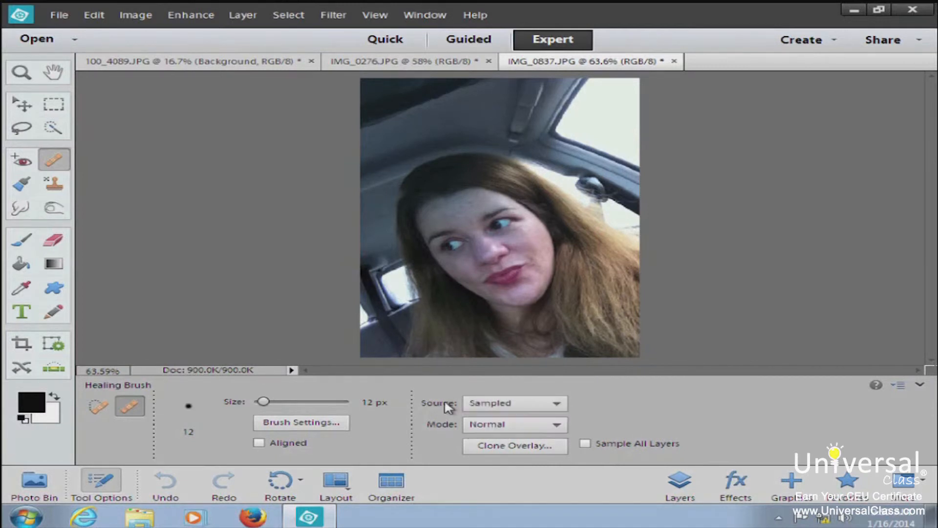
Remove the dark spots on the forehead with the Content Aware Spot Healing Brush at 13 px, working at 228% zoom
left_click(98, 406)
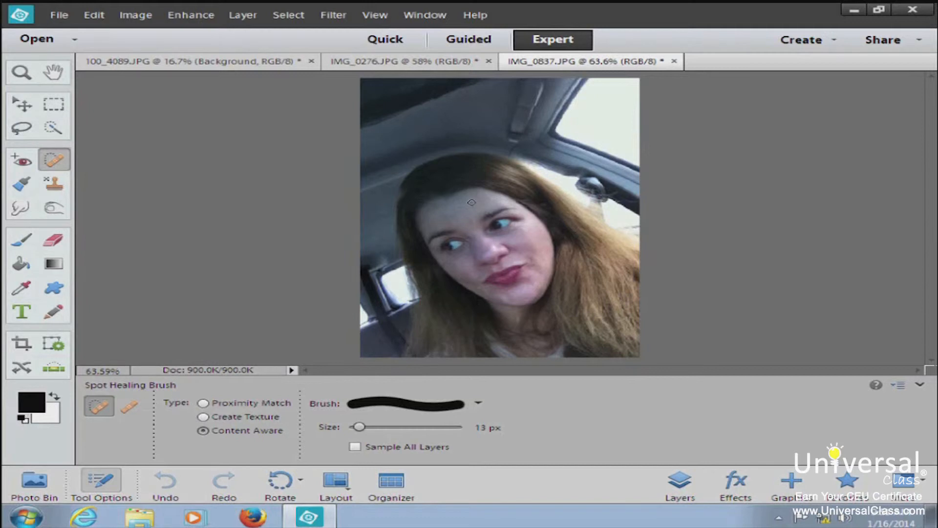
left_click_drag(471, 202, 493, 209)
left_click(21, 73)
left_click_drag(249, 406, 290, 414)
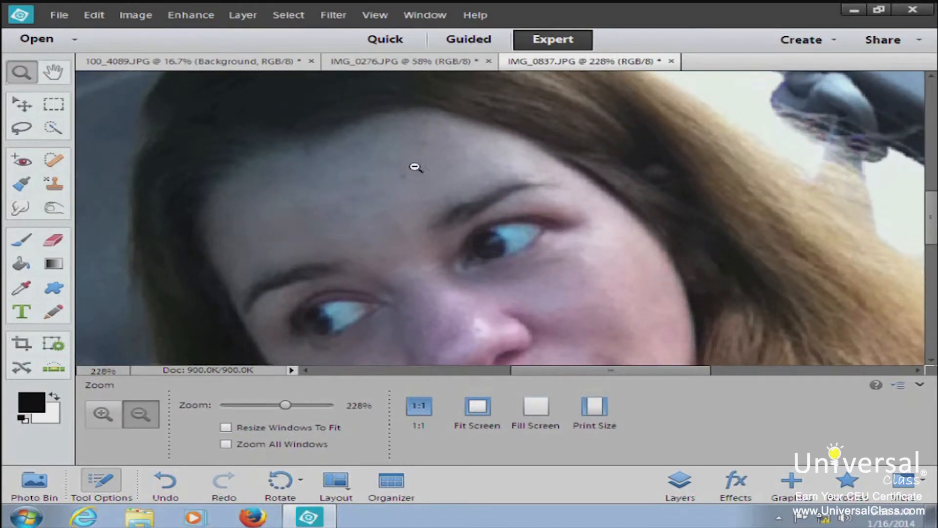
left_click(54, 160)
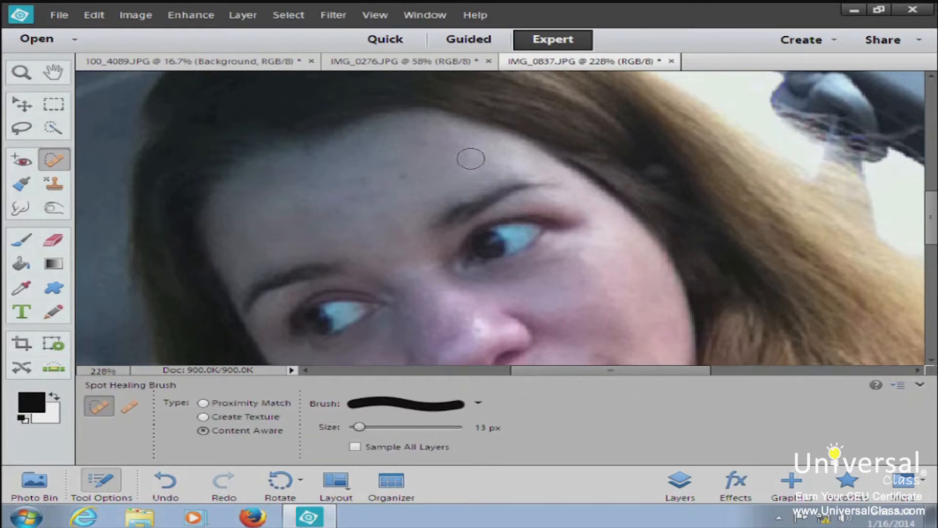
left_click(403, 178)
left_click(426, 140)
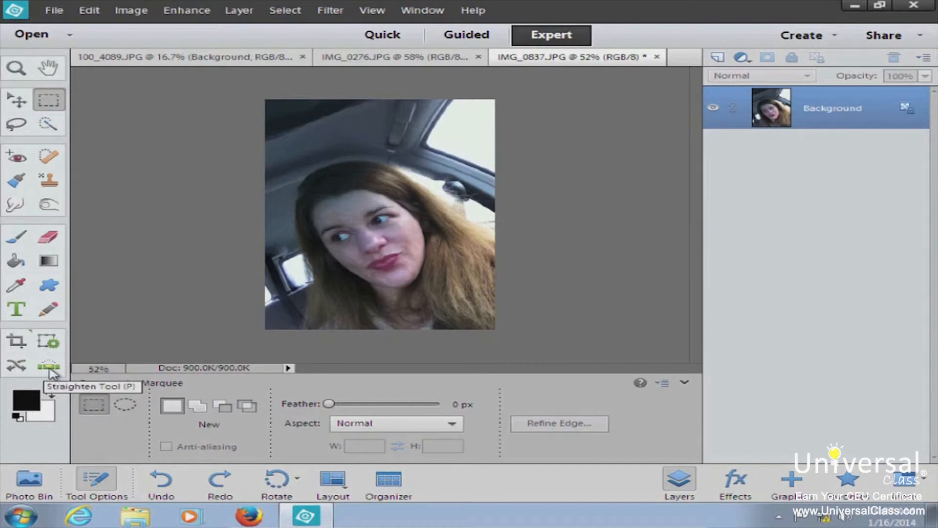
Straighten the portrait along the car's ceiling line using the Remove Background option
left_click(50, 369)
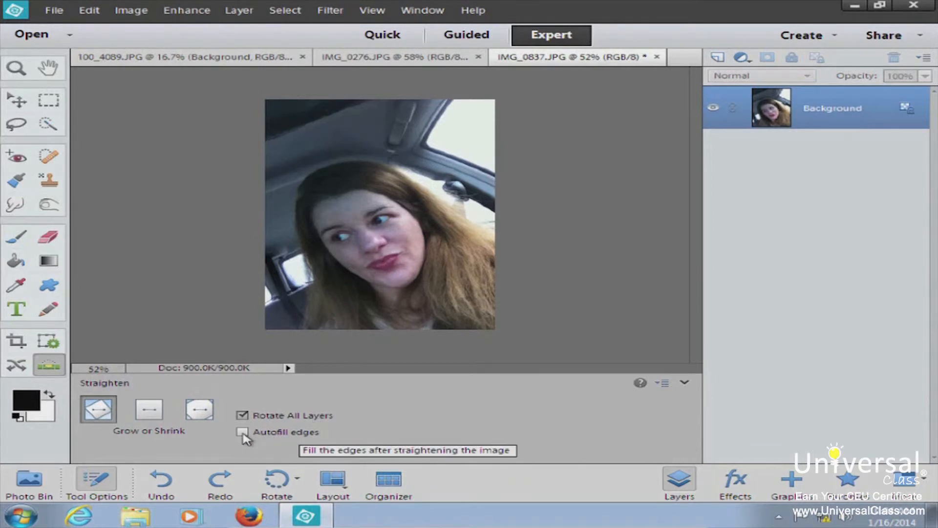
left_click(149, 409)
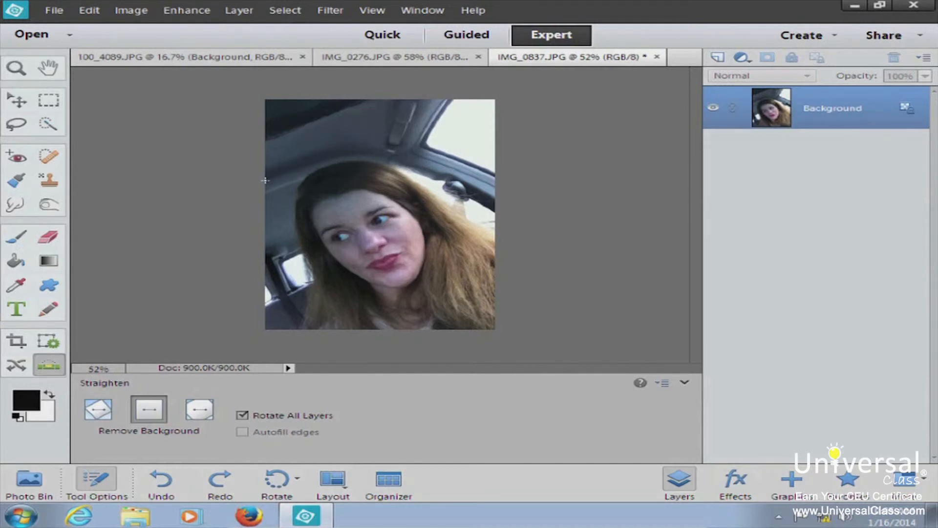
left_click_drag(264, 180, 353, 153)
left_click_drag(352, 152, 353, 152)
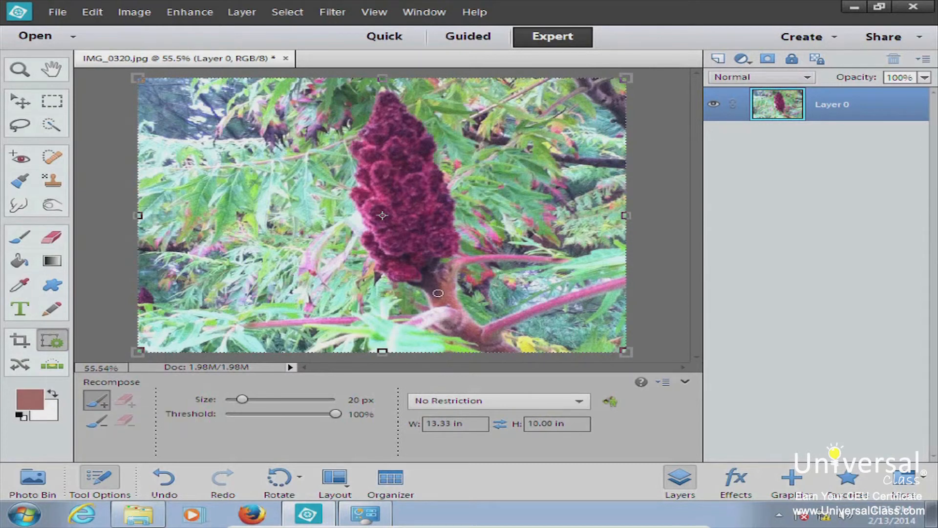
Mark the red cone, its stem and the side branches in IMG_0320.jpg for protection in Recompose, using a 39 px brush for the branches
mouse_move(447, 305)
left_mouse_down()
mouse_move(425, 270)
mouse_move(394, 268)
mouse_move(384, 245)
mouse_move(371, 143)
mouse_move(386, 101)
mouse_move(419, 169)
mouse_move(431, 293)
left_mouse_up()
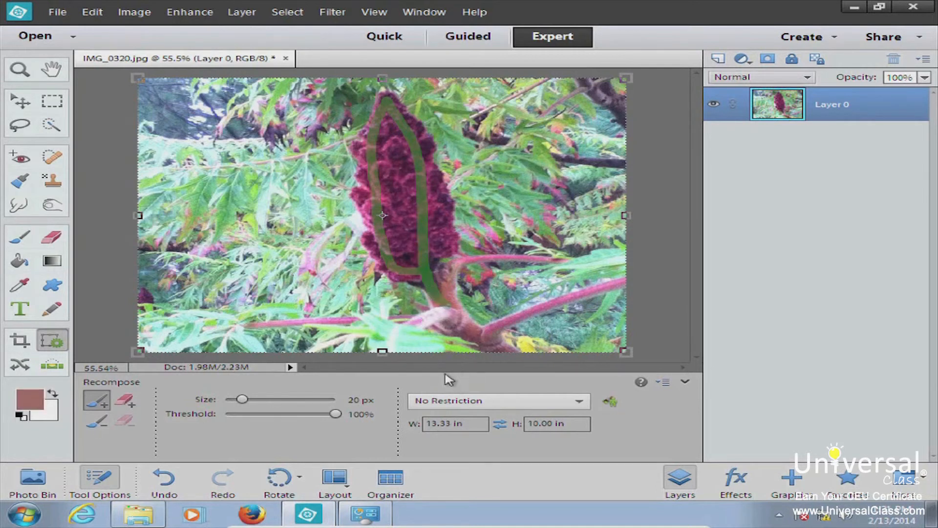
left_click_drag(242, 400, 281, 399)
mouse_move(409, 266)
left_mouse_down()
mouse_move(383, 206)
mouse_move(368, 192)
mouse_move(384, 218)
mouse_move(381, 247)
mouse_move(378, 192)
mouse_move(365, 168)
mouse_move(382, 100)
mouse_move(421, 152)
mouse_move(434, 263)
mouse_move(412, 234)
mouse_move(392, 153)
mouse_move(431, 195)
left_mouse_up()
mouse_move(428, 186)
left_mouse_down()
mouse_move(402, 149)
mouse_move(433, 222)
mouse_move(441, 292)
mouse_move(397, 260)
mouse_move(433, 257)
mouse_move(451, 292)
mouse_move(445, 313)
mouse_move(477, 335)
mouse_move(503, 334)
left_mouse_up()
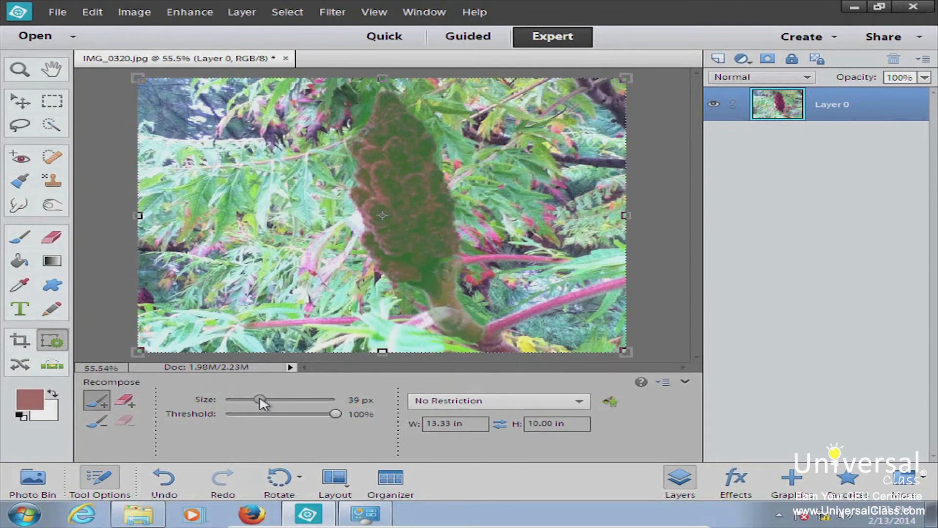
mouse_move(232, 327)
left_mouse_down()
mouse_move(422, 318)
mouse_move(441, 306)
mouse_move(475, 336)
mouse_move(509, 344)
mouse_move(468, 343)
mouse_move(505, 347)
mouse_move(480, 332)
mouse_move(593, 292)
left_mouse_up()
left_click_drag(518, 262, 462, 258)
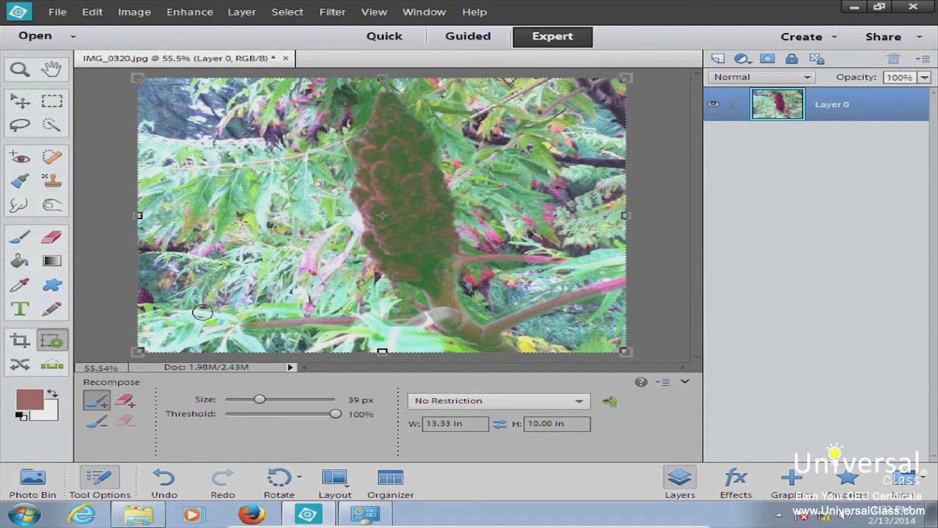
Mark the foliage on the left of the red cone for removal with an 87 px brush
left_click(99, 424)
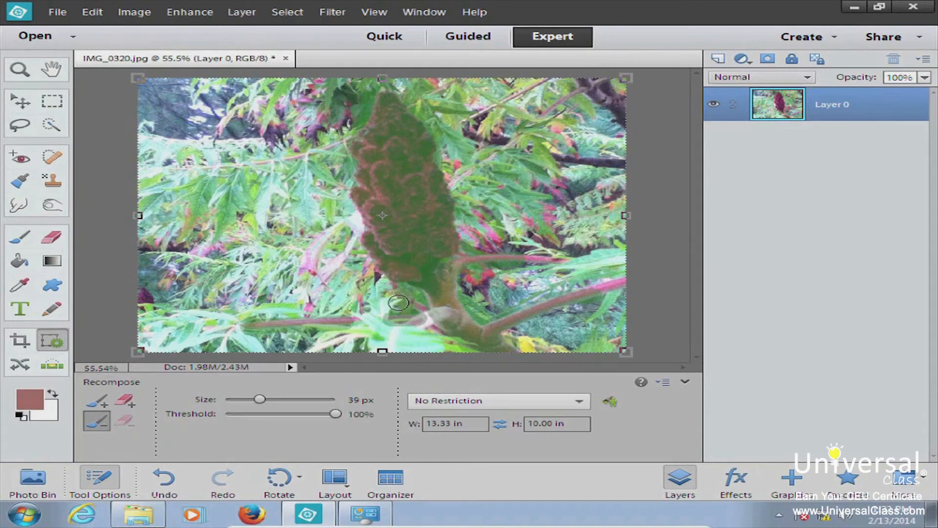
left_click_drag(259, 400, 287, 399)
mouse_move(369, 292)
left_mouse_down()
mouse_move(255, 276)
mouse_move(349, 287)
mouse_move(348, 295)
mouse_move(163, 306)
mouse_move(241, 299)
mouse_move(141, 297)
mouse_move(138, 81)
mouse_move(361, 87)
mouse_move(329, 137)
mouse_move(326, 205)
mouse_move(346, 259)
mouse_move(380, 304)
mouse_move(146, 302)
mouse_move(163, 253)
mouse_move(160, 80)
mouse_move(231, 290)
mouse_move(214, 133)
mouse_move(243, 133)
mouse_move(326, 257)
mouse_move(303, 107)
mouse_move(317, 227)
mouse_move(248, 117)
mouse_move(287, 118)
left_mouse_up()
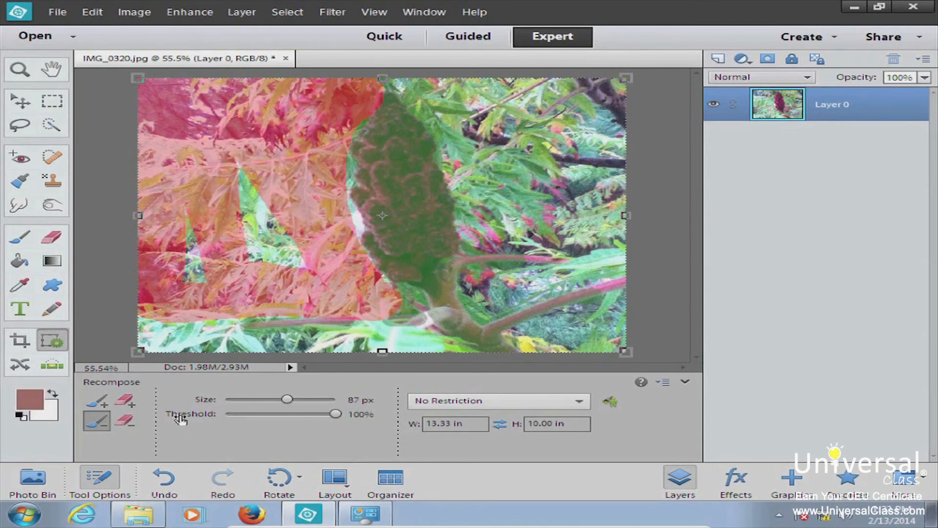
Erase the removal highlight around the stem base and the protection highlight from the cone's tip
left_click(131, 426)
mouse_move(309, 302)
left_mouse_down()
mouse_move(376, 276)
mouse_move(408, 279)
mouse_move(409, 306)
left_mouse_up()
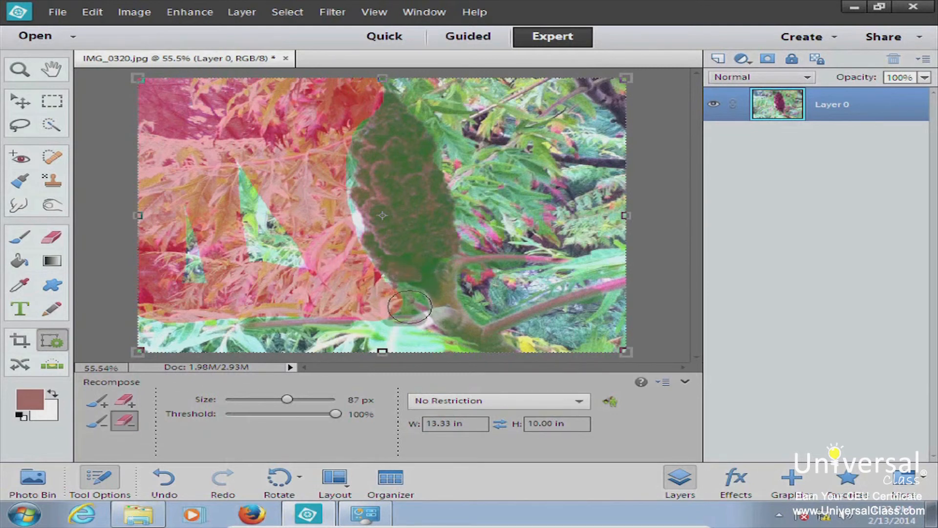
left_click(412, 315)
mouse_move(388, 333)
left_mouse_down()
mouse_move(318, 336)
mouse_move(412, 328)
left_mouse_up()
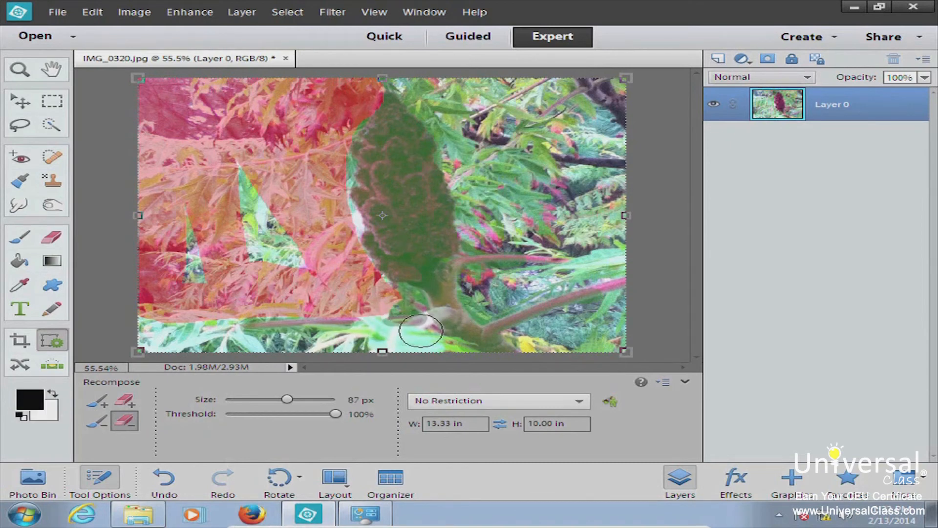
left_click(126, 400)
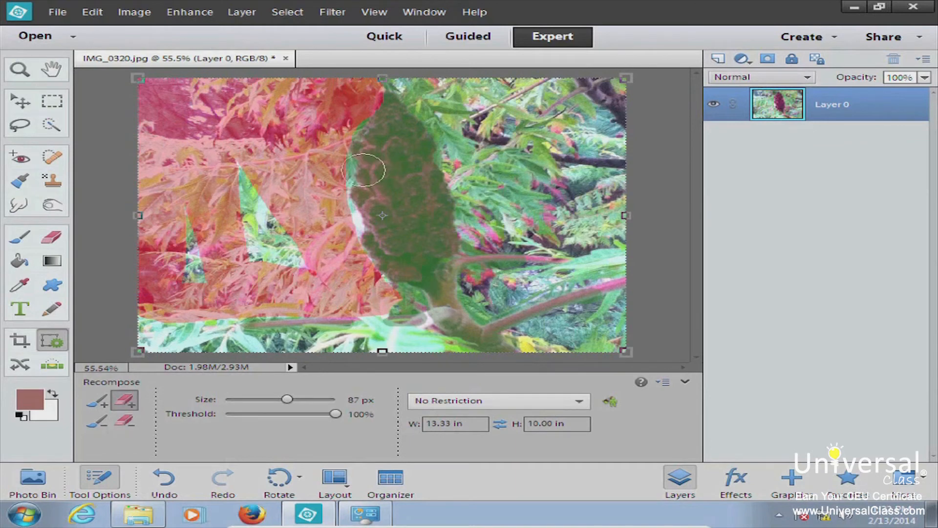
mouse_move(382, 103)
left_mouse_down()
mouse_move(393, 107)
mouse_move(355, 102)
mouse_move(393, 104)
left_mouse_up()
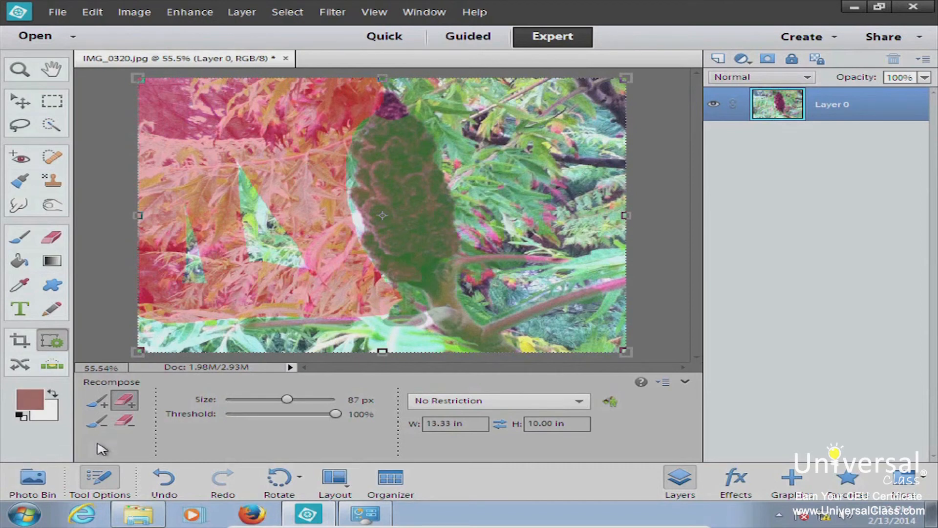
Mark all remaining foliage around the cone and branches for removal, and restore protection on the cone's tip
left_click(97, 421)
mouse_move(330, 163)
left_mouse_down()
mouse_move(341, 247)
mouse_move(366, 273)
left_mouse_up()
mouse_move(309, 246)
left_mouse_down()
mouse_move(219, 141)
mouse_move(284, 265)
mouse_move(273, 273)
mouse_move(222, 227)
mouse_move(205, 274)
mouse_move(197, 237)
left_mouse_up()
mouse_move(223, 330)
left_mouse_down()
mouse_move(161, 329)
mouse_move(421, 337)
left_mouse_up()
mouse_move(557, 339)
left_mouse_down()
mouse_move(626, 321)
mouse_move(614, 312)
mouse_move(628, 308)
mouse_move(526, 334)
mouse_move(550, 338)
left_mouse_up()
mouse_move(625, 252)
left_mouse_down()
mouse_move(483, 292)
mouse_move(483, 281)
mouse_move(536, 281)
mouse_move(488, 300)
mouse_move(643, 263)
mouse_move(616, 242)
mouse_move(614, 250)
mouse_move(616, 52)
mouse_move(611, 143)
mouse_move(558, 82)
mouse_move(510, 122)
mouse_move(406, 81)
mouse_move(656, 84)
left_mouse_up()
left_click_drag(482, 111, 491, 210)
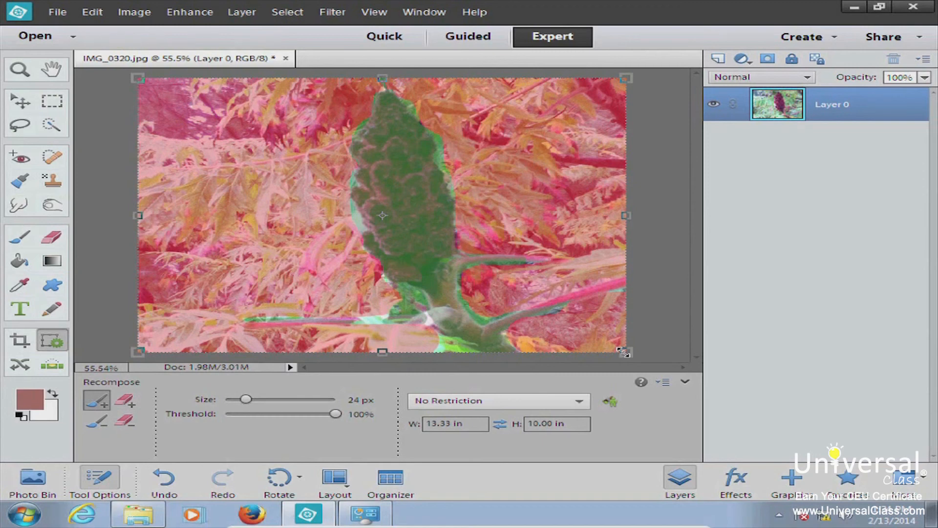
Recompose the photo by narrowing it from both sides to a width of 6.24 in
left_click_drag(622, 350, 498, 351)
left_click_drag(139, 351, 269, 351)
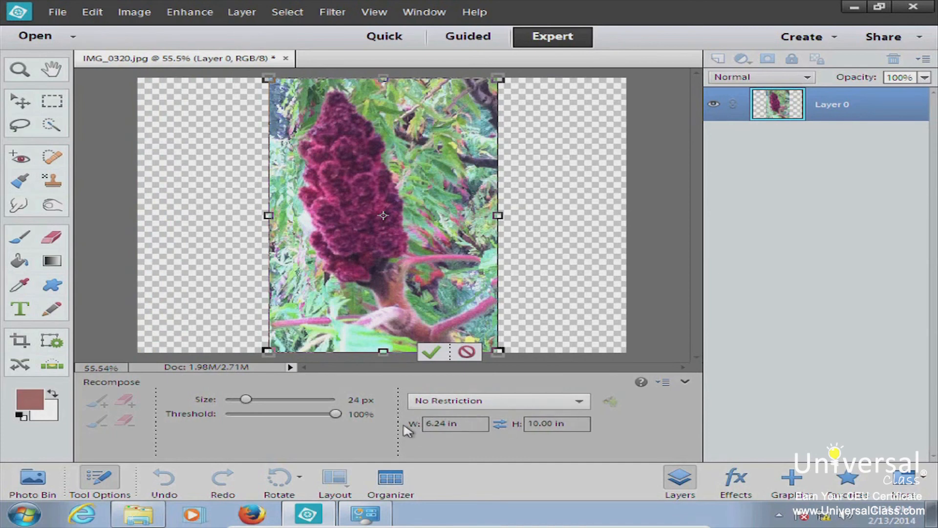
Try the 4 x 6 in recompose preset, switch to 5 x 7 in and commit the recomposition
left_click(538, 403)
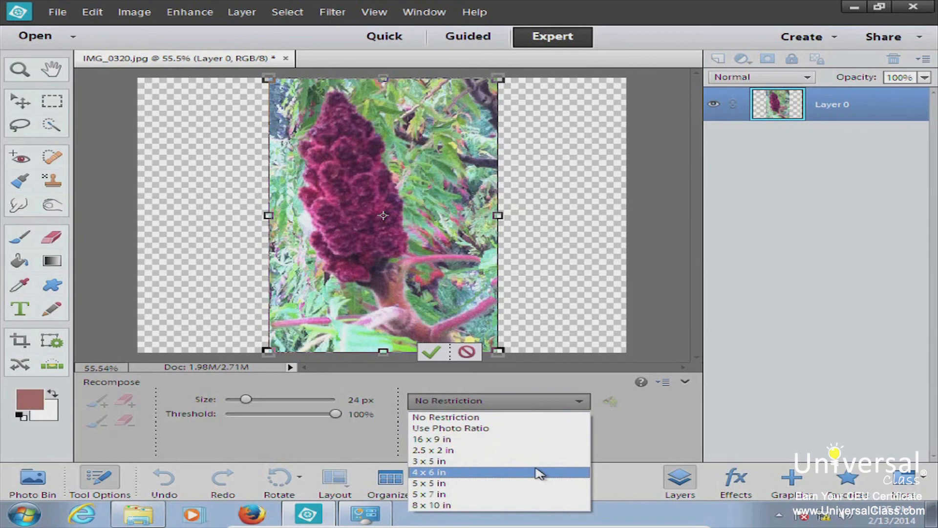
left_click(538, 472)
left_click(535, 405)
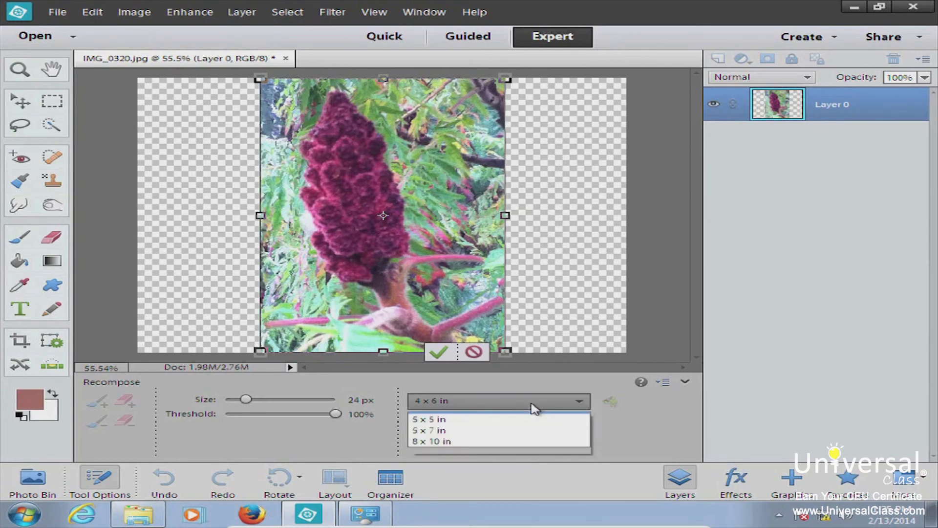
left_click(537, 494)
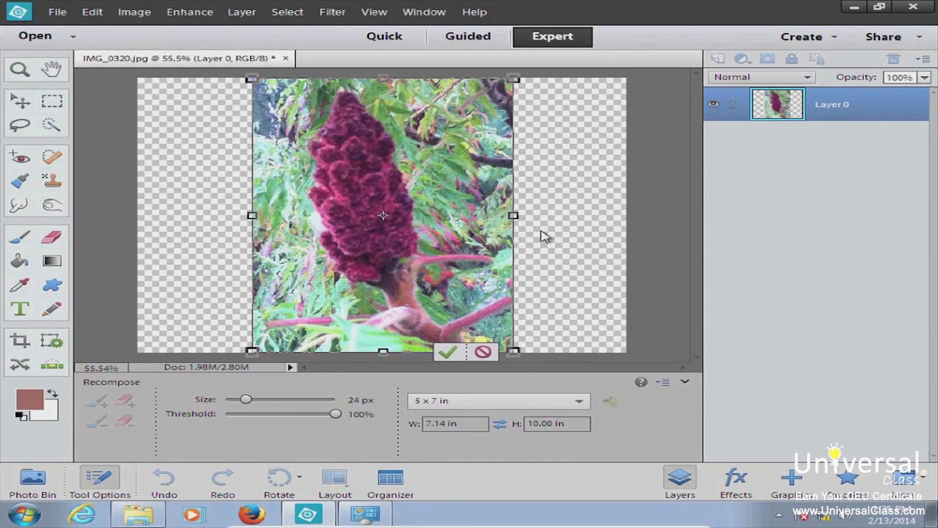
left_click(448, 352)
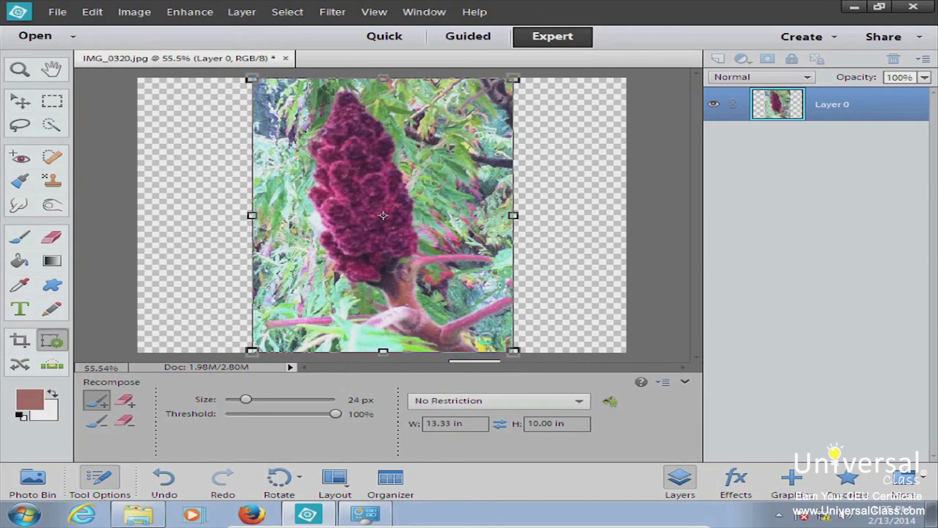